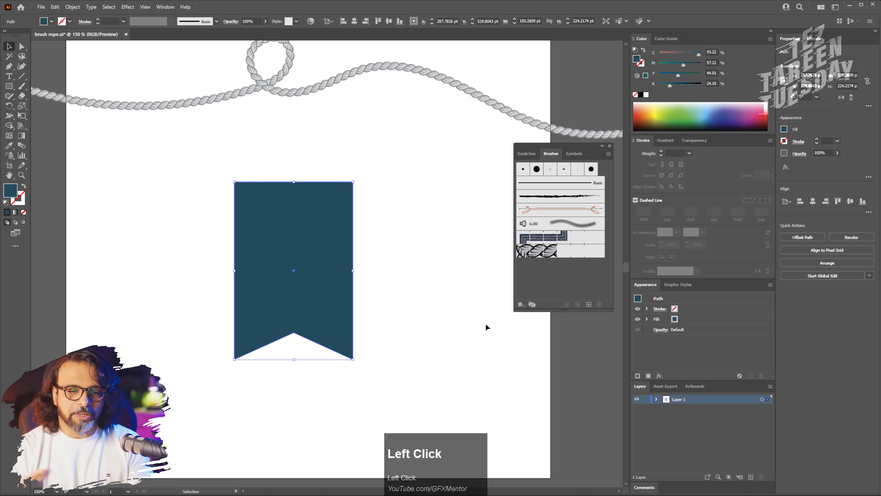
Step: Switch from Illustrator to the Photoshop document Untitled-1 containing the banner and rope artwork
scroll(373, 214, "down", 1, "alt")
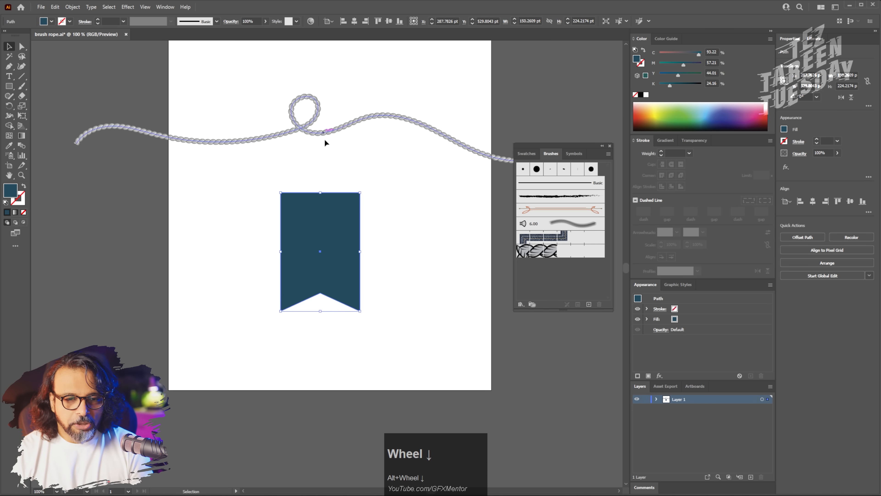
key("alt+Tab")
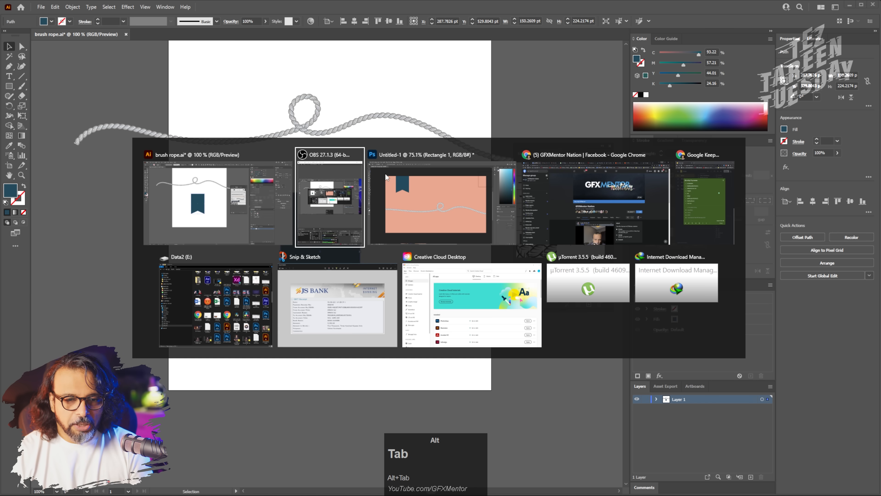
key("alt+Tab")
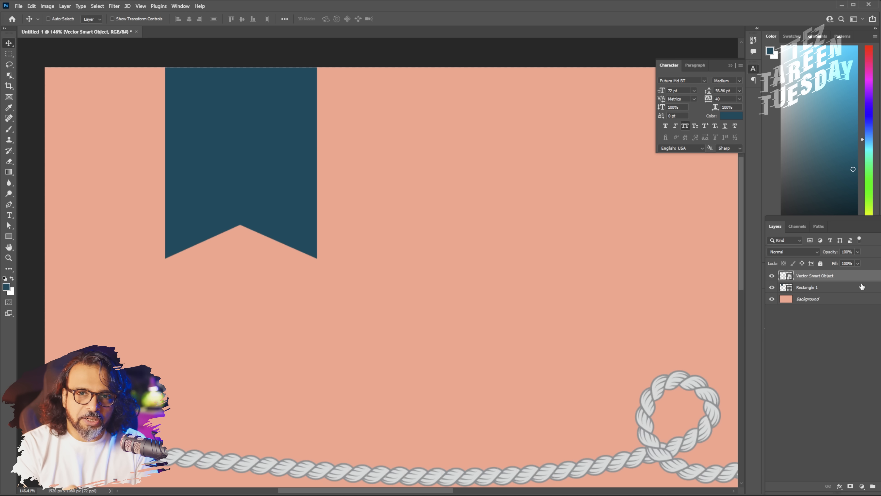
Step: Add a Gradient Overlay to the Rectangle 1 banner layer and reset its settings to default
left_click(832, 291)
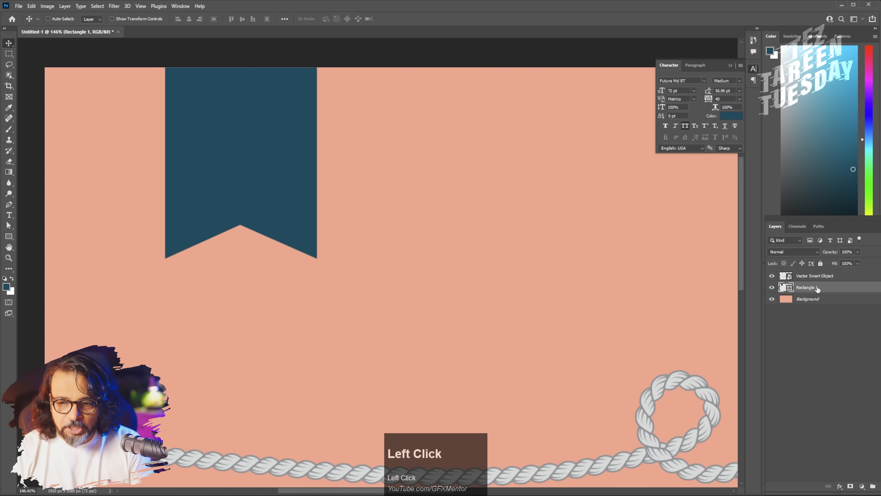
double_click(826, 291)
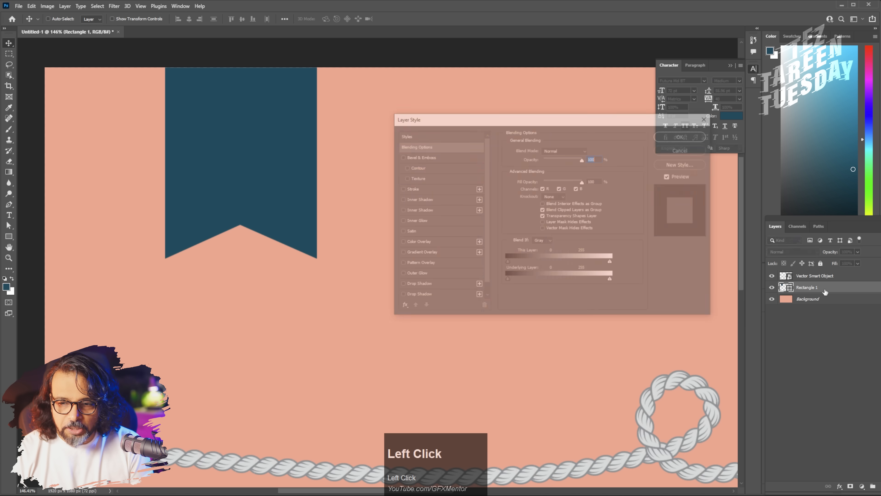
left_click_drag(533, 122, 493, 131)
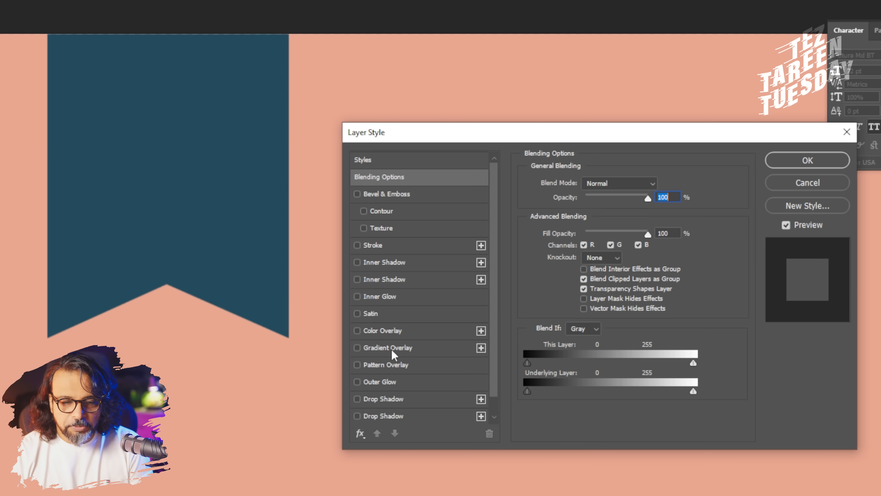
left_click(393, 348)
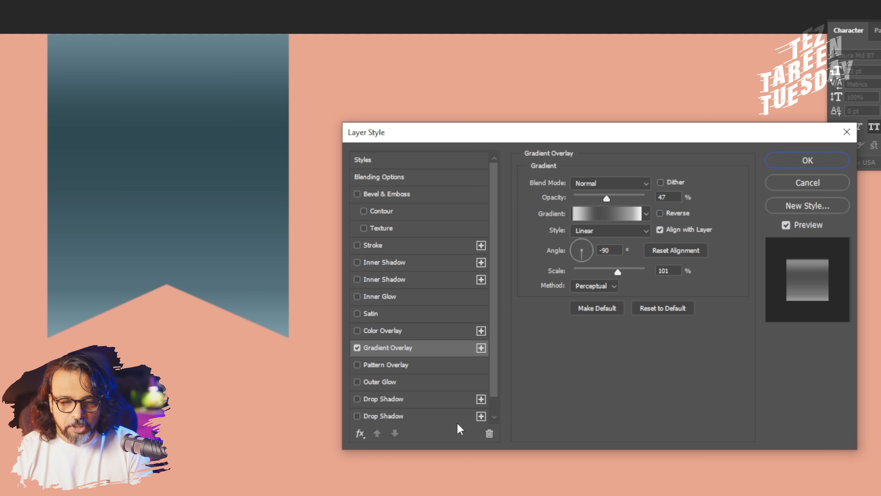
left_click(650, 311)
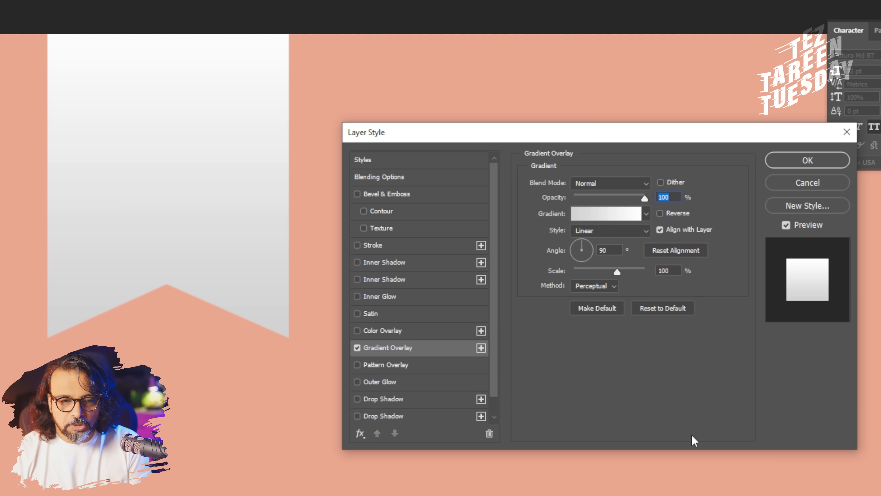
Step: Apply the black-to-white gradient from the Basics presets to the overlay and set its angle to -90°
left_click(646, 216)
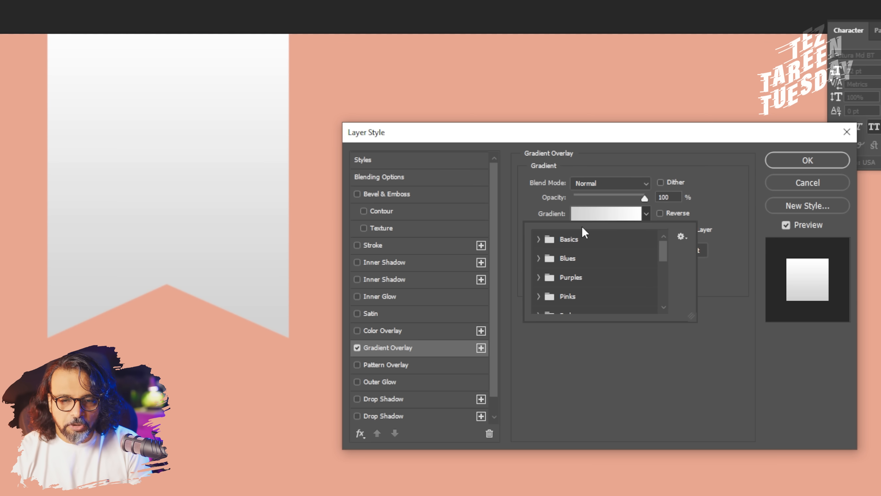
left_click(539, 239)
left_click(597, 259)
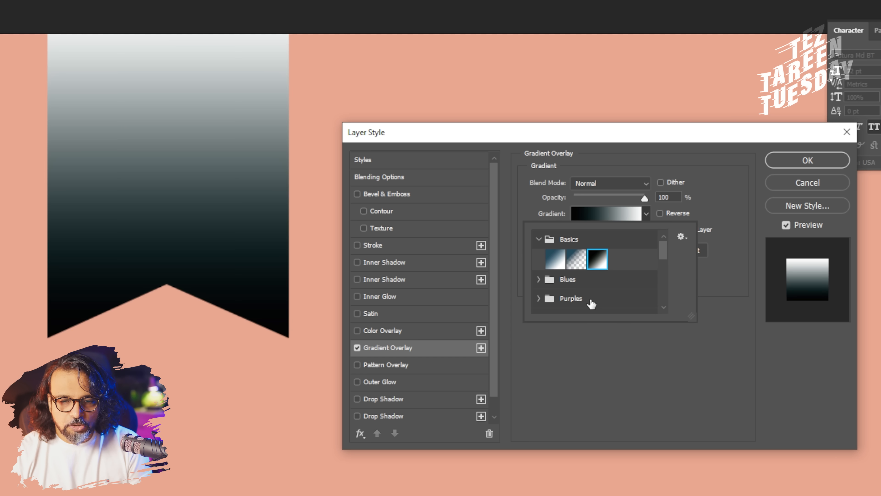
left_click(603, 364)
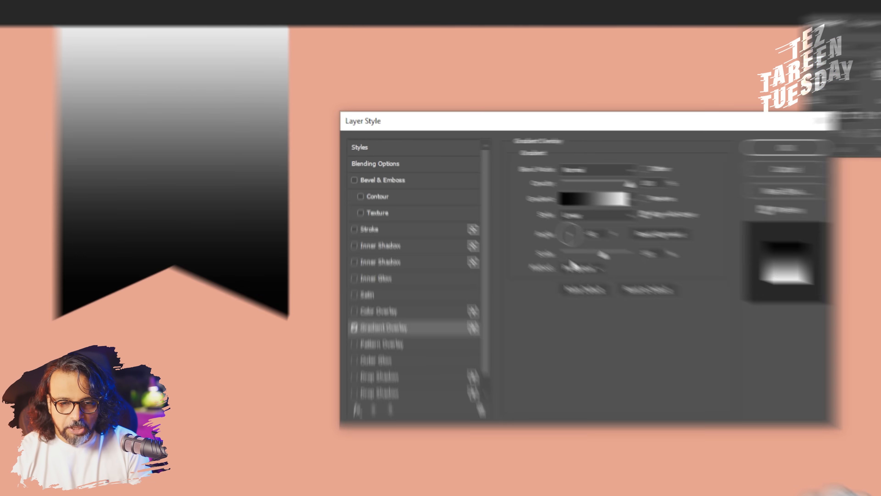
left_click_drag(574, 261, 576, 276)
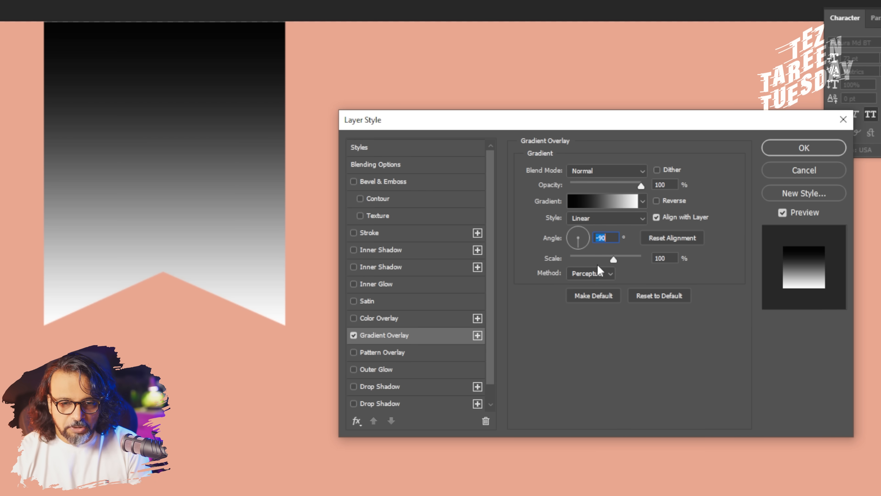
Step: Edit the overlay gradient, moving its white color stop to a location of 14%
left_click(603, 202)
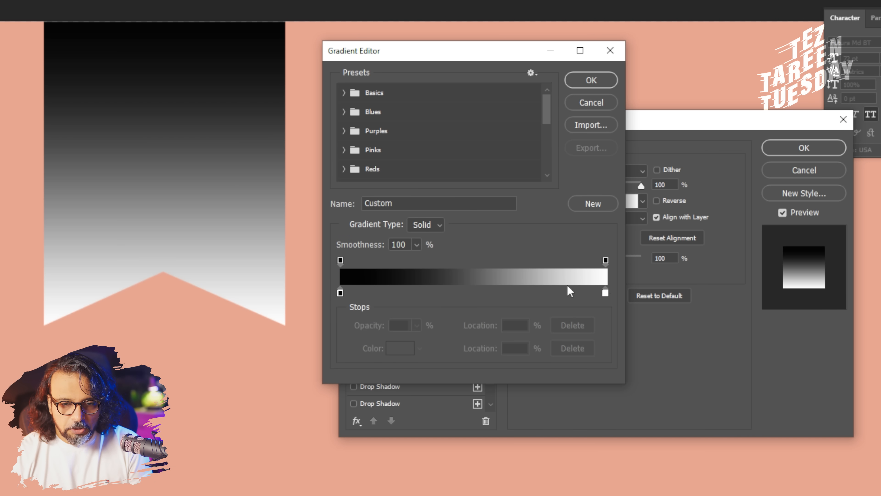
left_click_drag(604, 293, 358, 294)
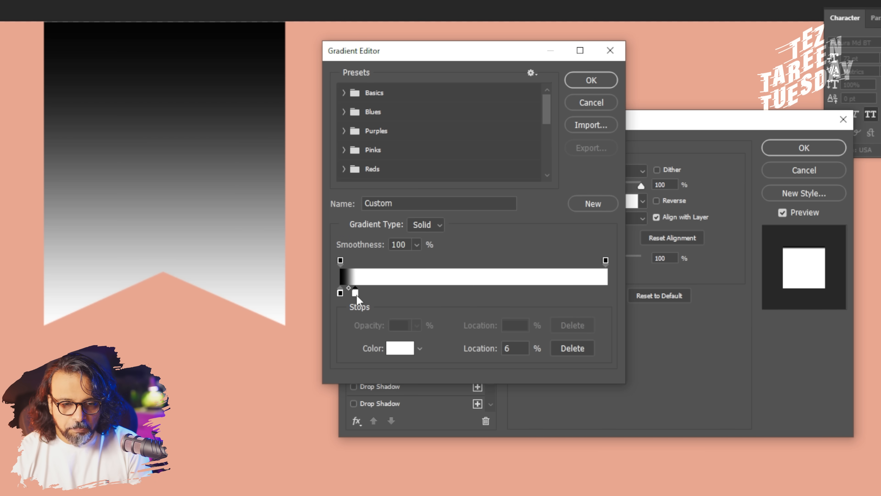
left_click_drag(357, 294, 376, 294)
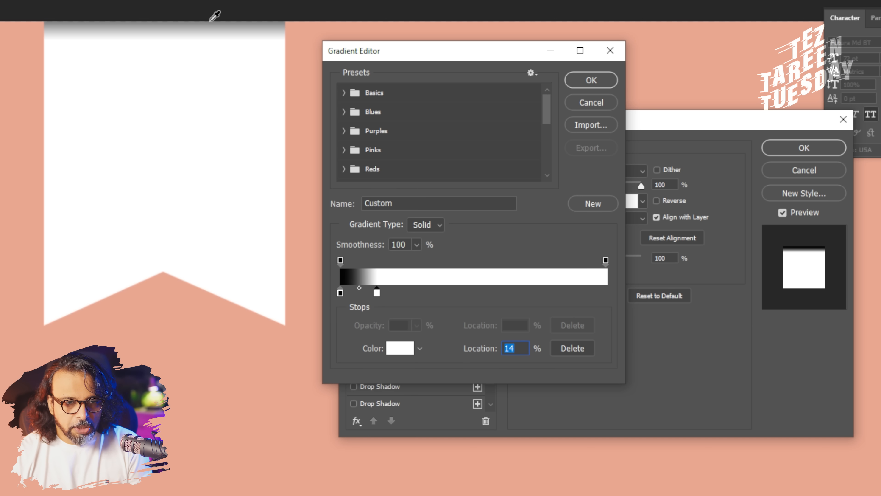
Step: Add a color stop at 24% in the gradient and color it medium gray
left_click(404, 295)
left_click(399, 348)
left_click_drag(318, 236, 306, 214)
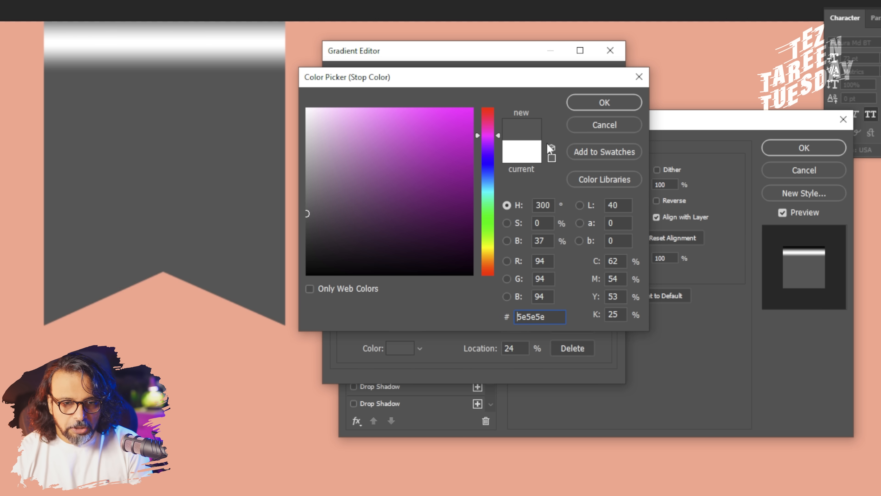
left_click(593, 108)
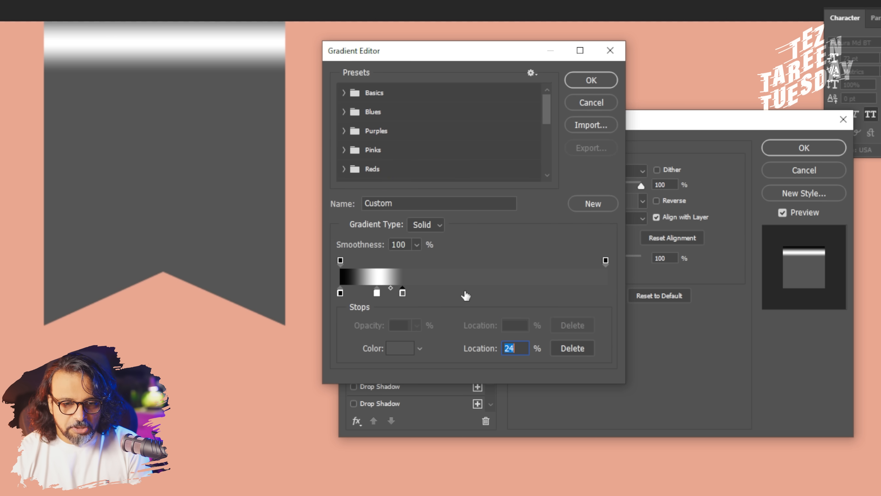
left_click(397, 358)
left_click_drag(314, 197, 306, 184)
left_click(611, 103)
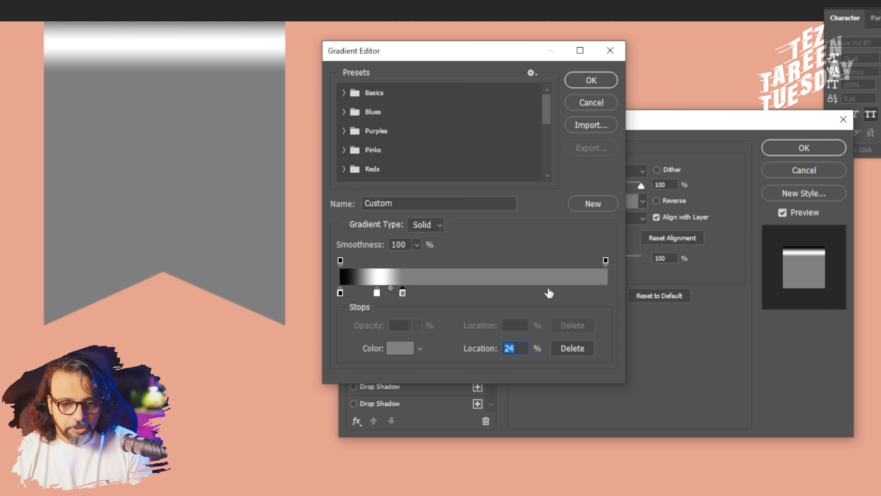
Step: Add a color stop at 74% in the gradient and make it a darker gray
left_click(536, 293)
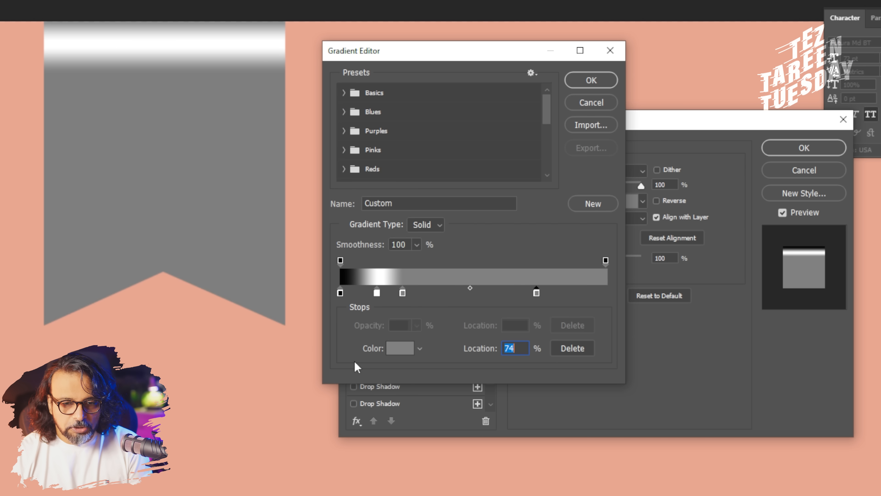
left_click(393, 350)
left_click_drag(311, 198, 306, 204)
left_click(621, 105)
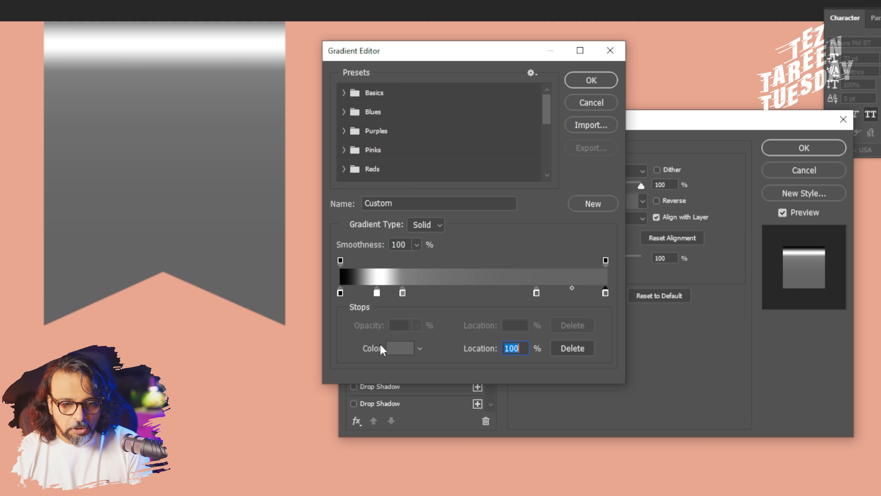
Step: Add a white (ffffff) color stop at the 100% end and accept the edited gradient
left_click(605, 293)
left_click(399, 348)
left_click(290, 124)
left_click(306, 109)
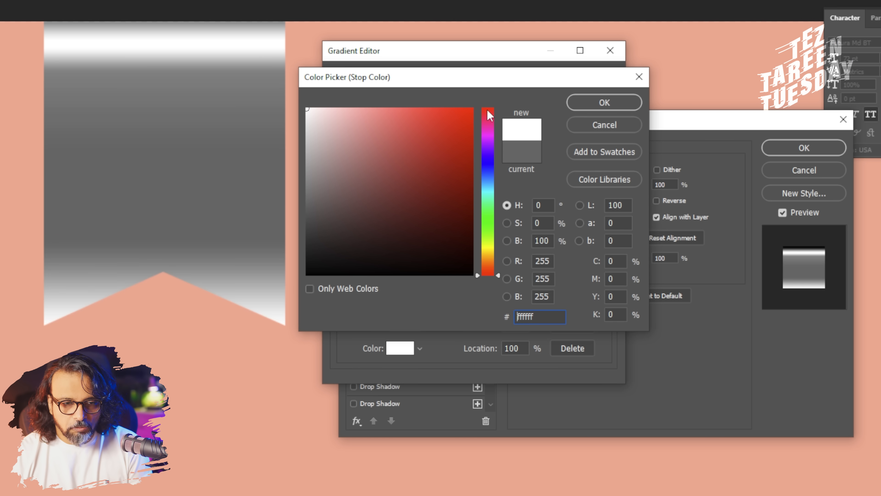
left_click(602, 108)
left_click(599, 77)
Step: Set the gradient overlay's blend mode to Overlay and its opacity to 77%
left_click(596, 170)
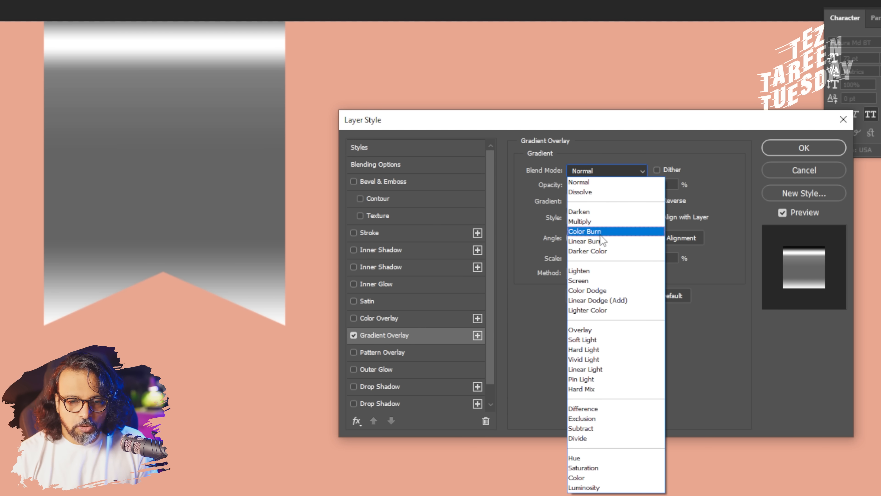
left_click(580, 329)
left_click_drag(631, 188, 626, 186)
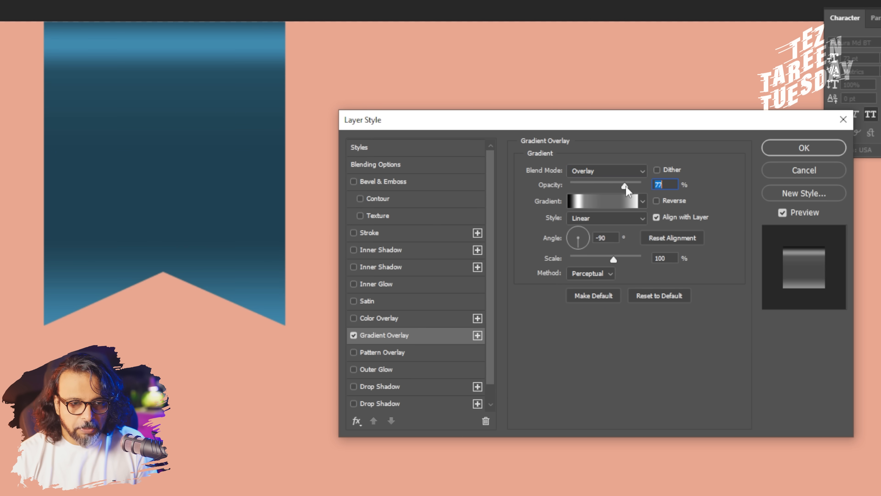
Step: Move the overlay gradient's first white stop to 7% and the adjacent gray stop to 22%, recoloring the latter light gray
left_click(594, 202)
left_click_drag(377, 293, 359, 291)
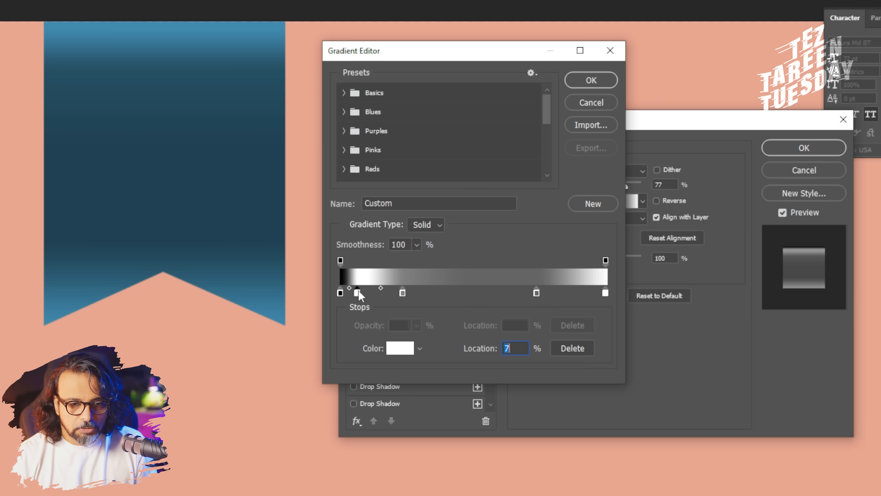
left_click(400, 292)
left_click_drag(400, 292, 400, 292)
left_click(400, 348)
left_click_drag(307, 182, 306, 133)
left_click(604, 103)
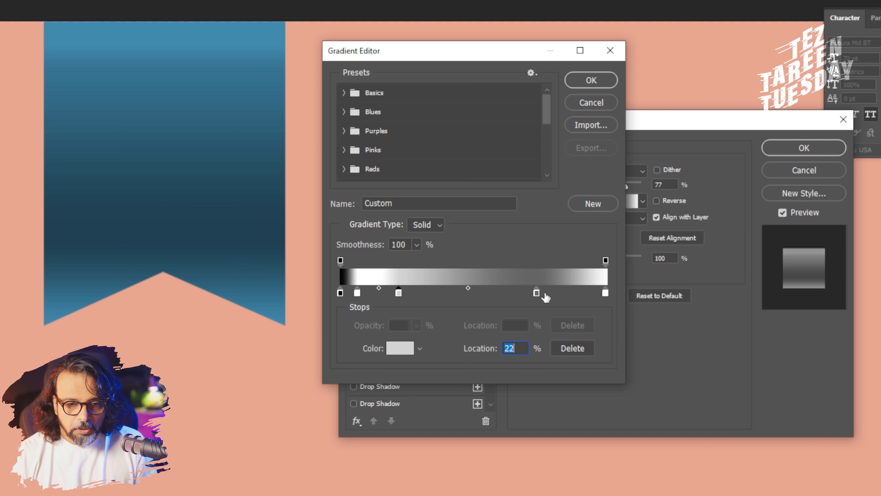
Step: Darken the gradient's 74% color stop to gray 5a5a5a
left_click(537, 292)
left_click(409, 348)
left_click_drag(309, 203, 304, 216)
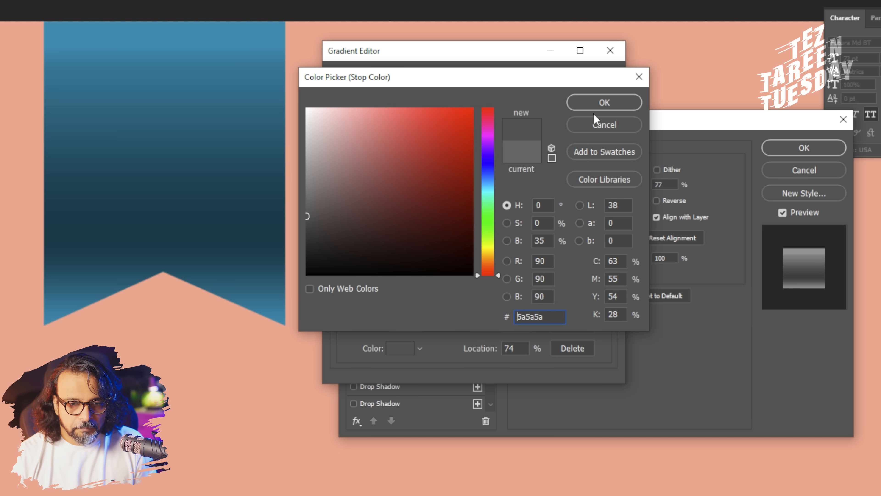
left_click(598, 104)
Step: Move the dark gray stop to 63%, keep the white end stop at 100%, and accept the gradient
left_click_drag(606, 293, 602, 292)
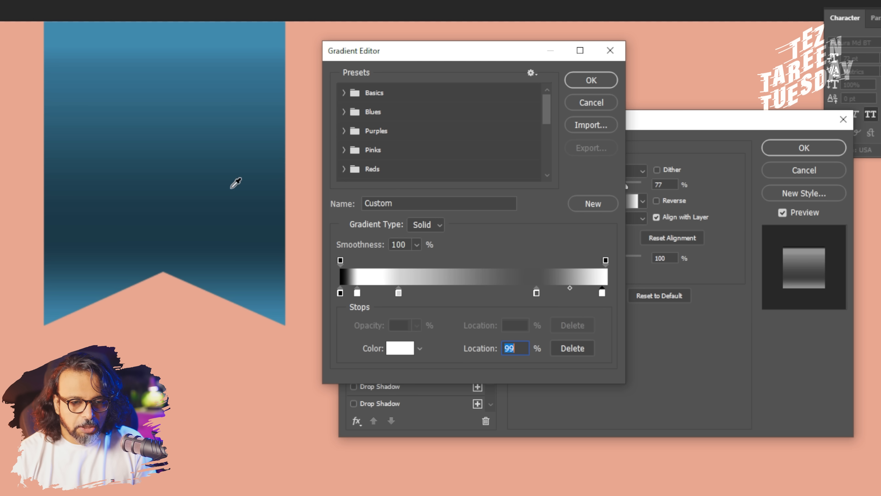
left_click_drag(535, 296, 508, 294)
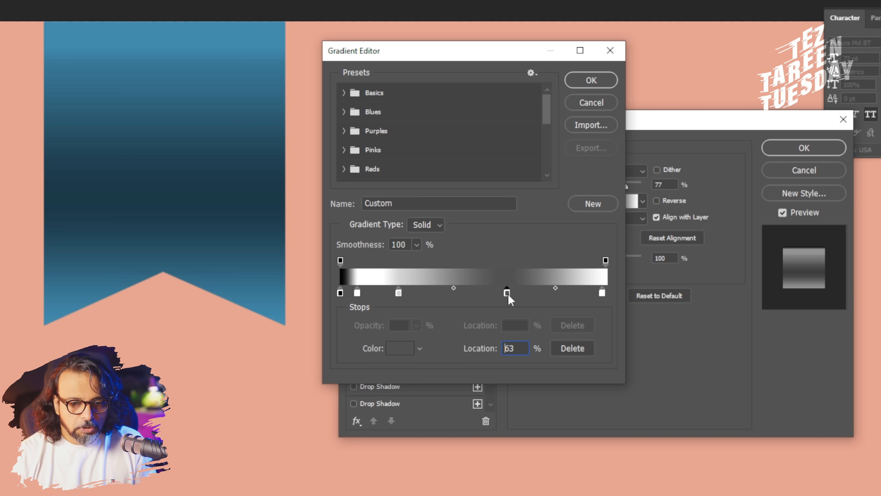
left_click(602, 293)
left_click_drag(604, 293, 612, 296)
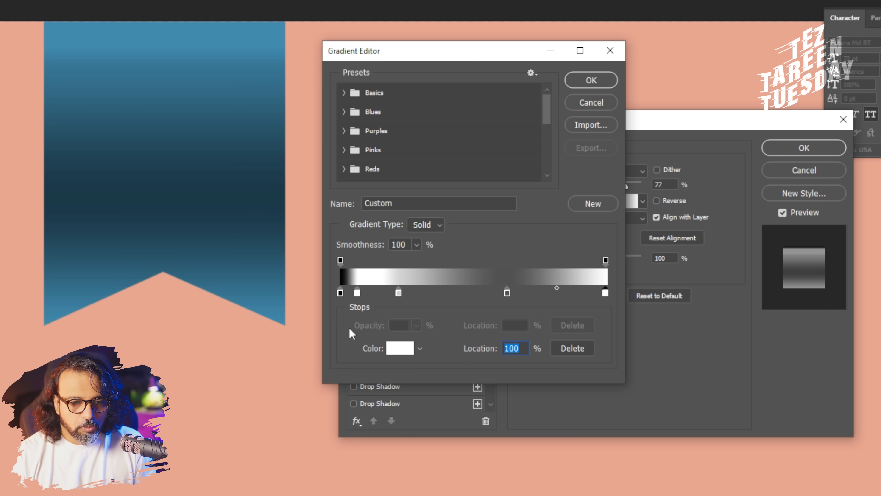
left_click(588, 81)
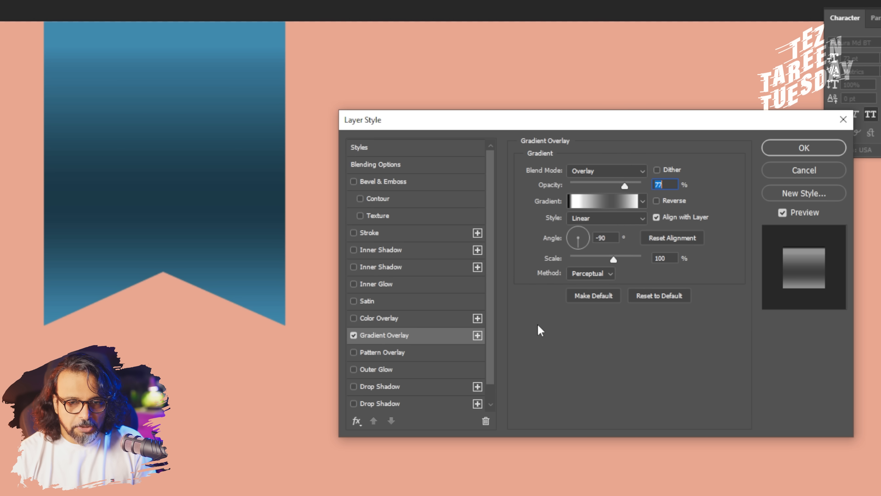
Step: Save the overlay's custom gradient as a new preset and return to the layer style settings
left_click(396, 235)
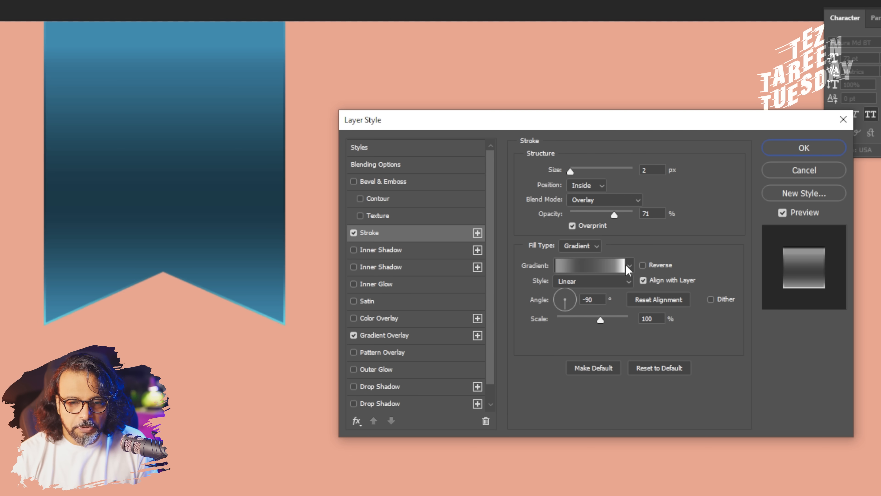
left_click(353, 232)
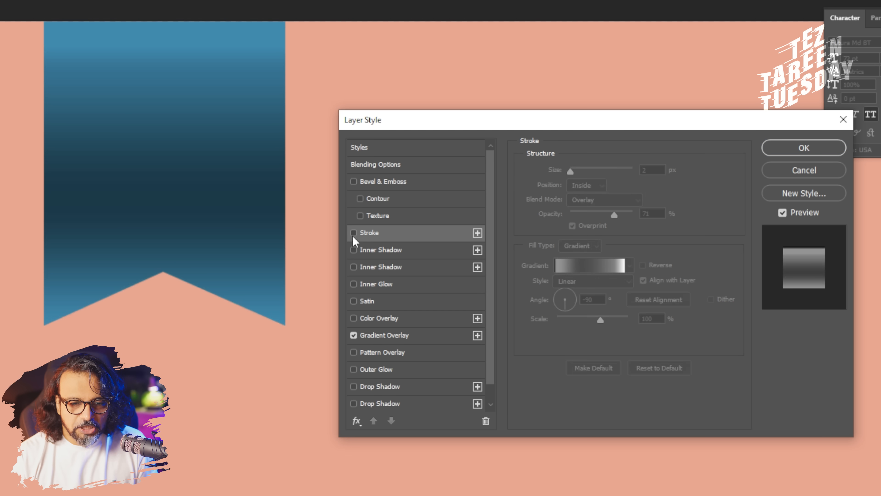
left_click(390, 335)
left_click(604, 203)
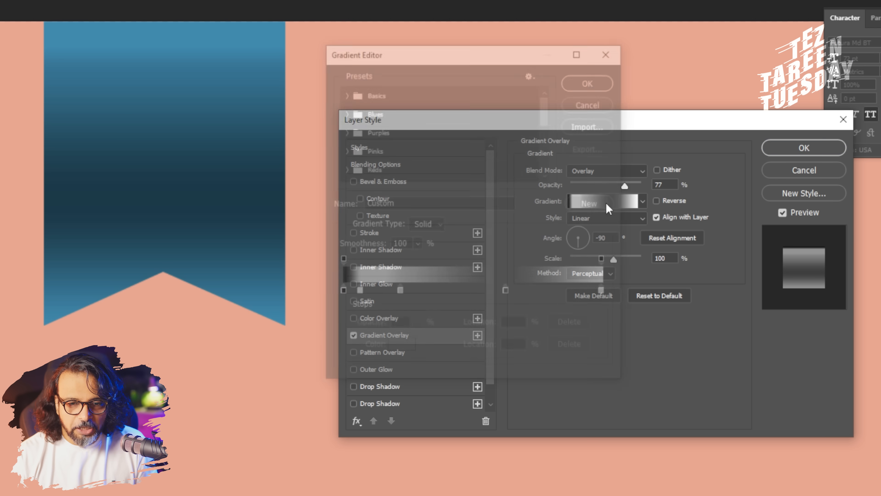
left_click(583, 206)
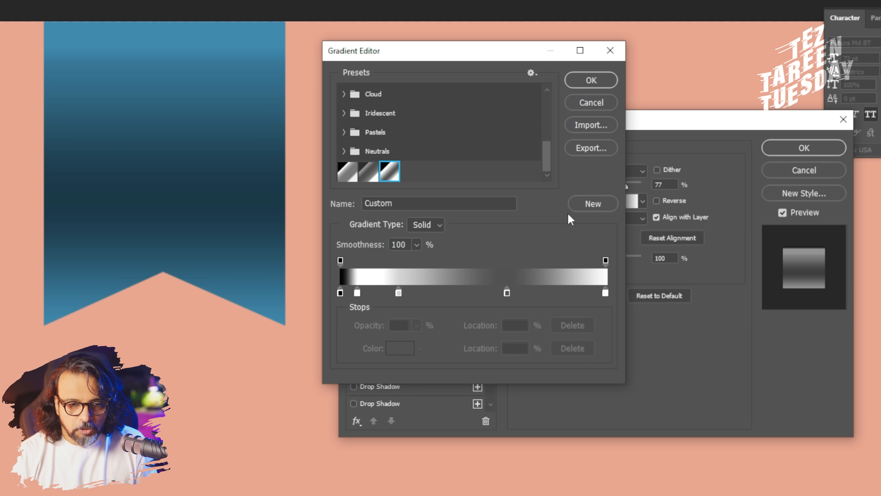
left_click(591, 81)
Step: Fill the banner's gradient stroke with the newly saved custom gradient preset, the last one in the list
left_click(388, 237)
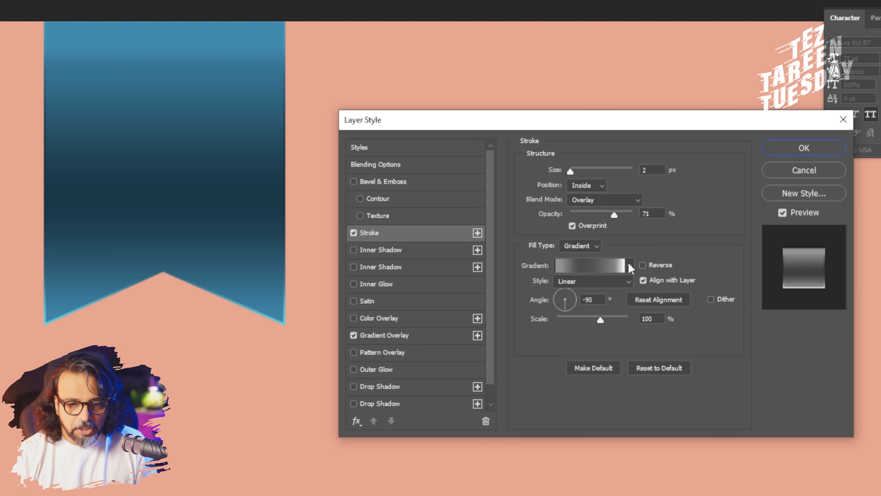
left_click(629, 267)
left_click_drag(648, 301, 613, 359)
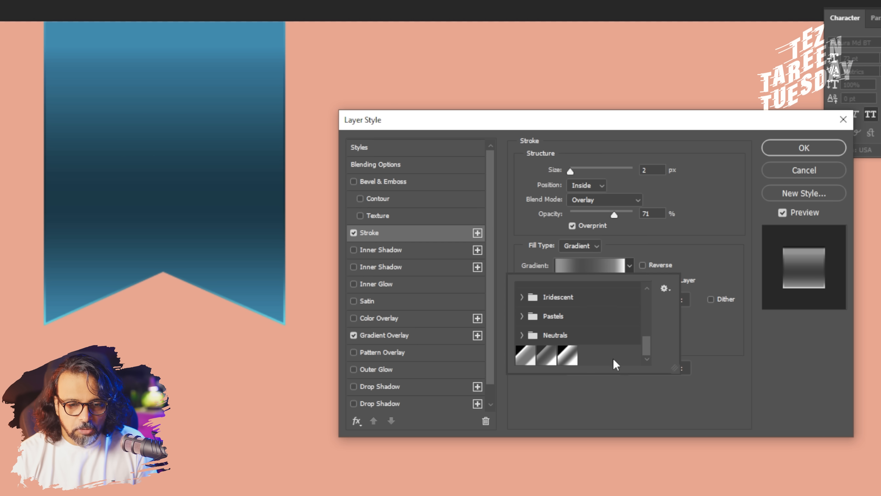
left_click(567, 355)
left_click(602, 404)
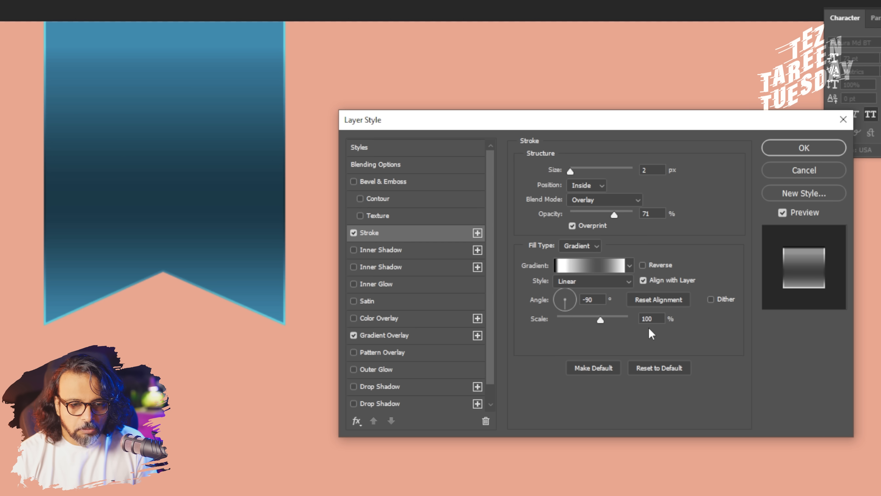
Step: Try the stroke without Overprint and in Normal blend mode, and restore Overlay with Overprint on
left_click(573, 226)
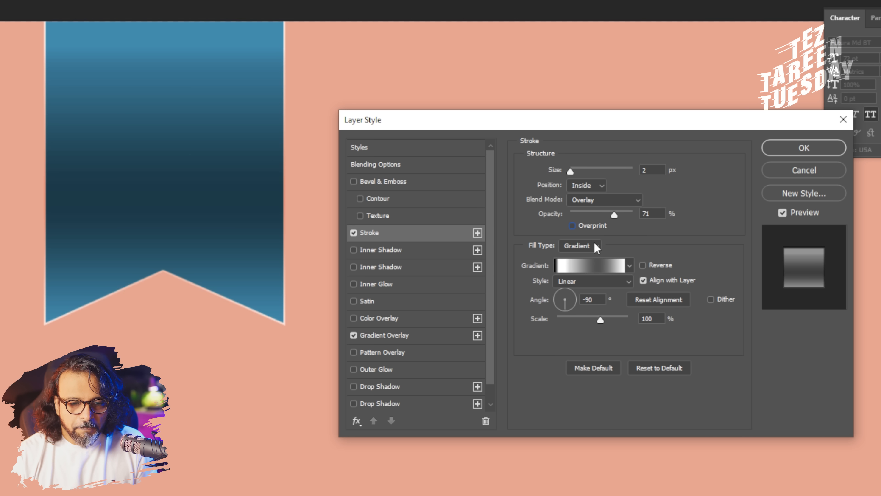
mouse_move(239, 301)
left_mouse_down()
mouse_move(309, 344)
mouse_move(289, 329)
left_mouse_up()
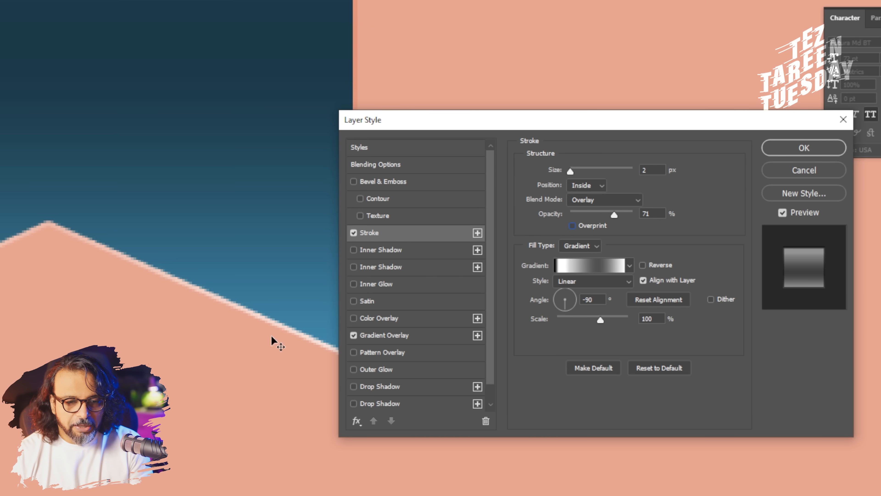
left_click(612, 201)
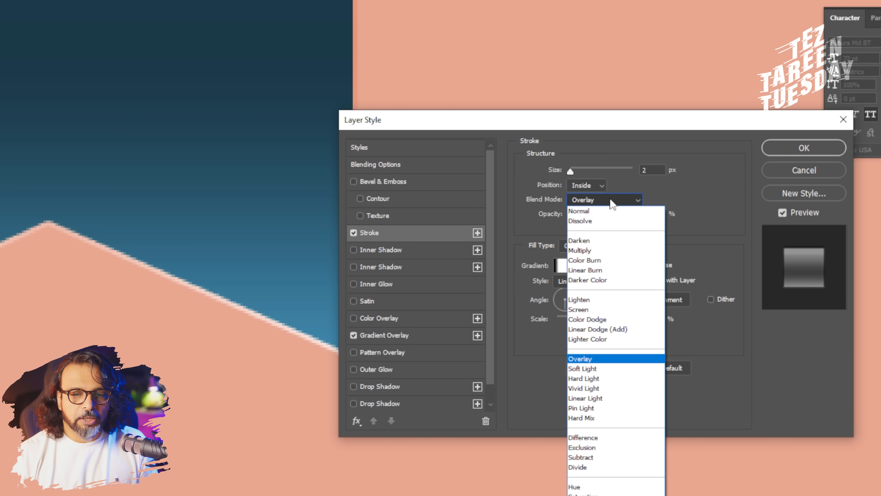
left_click(610, 200)
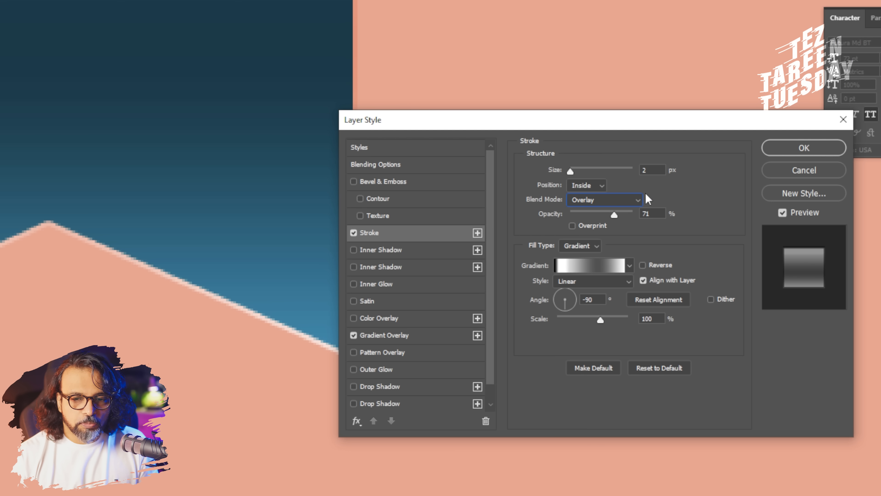
left_click(597, 201)
left_click(599, 209)
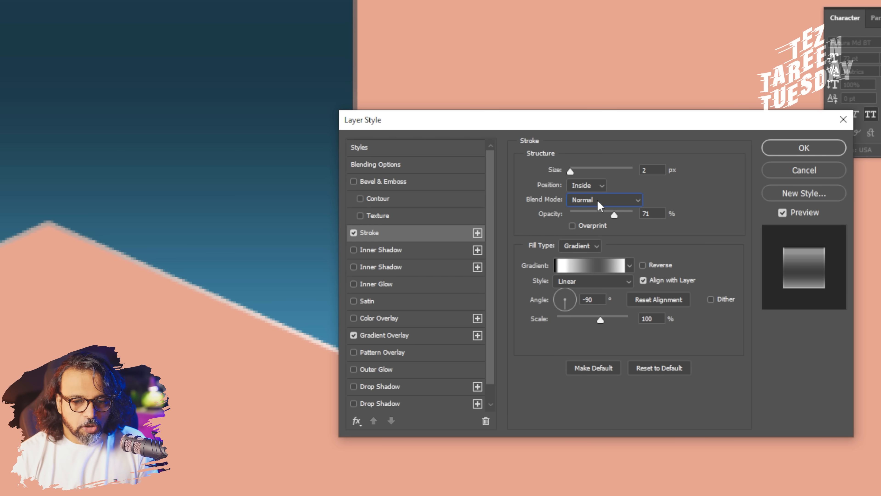
left_click(597, 197)
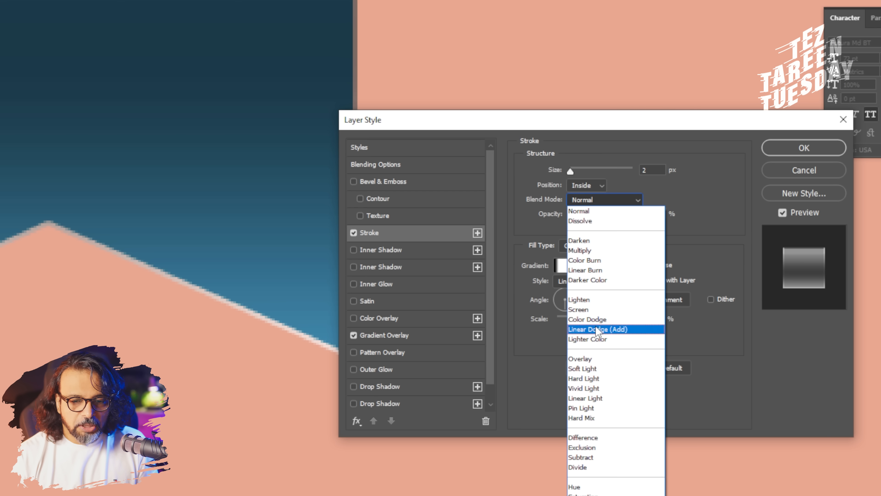
left_click(590, 358)
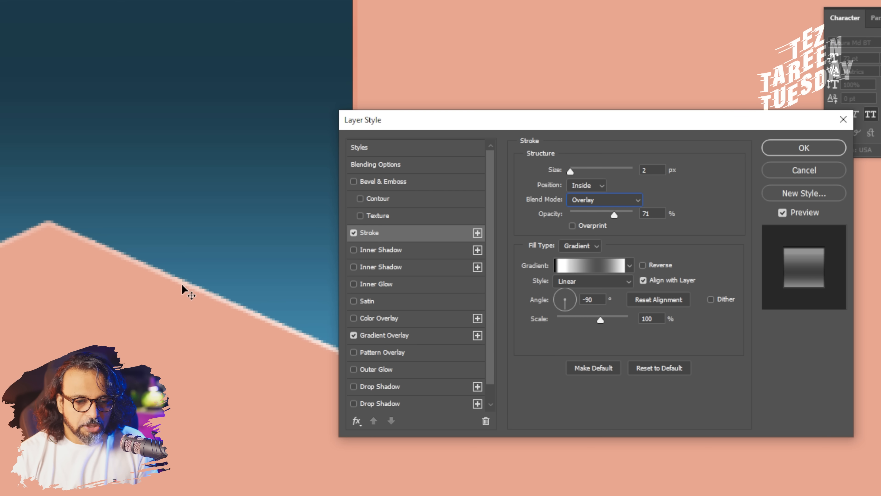
left_click(572, 226)
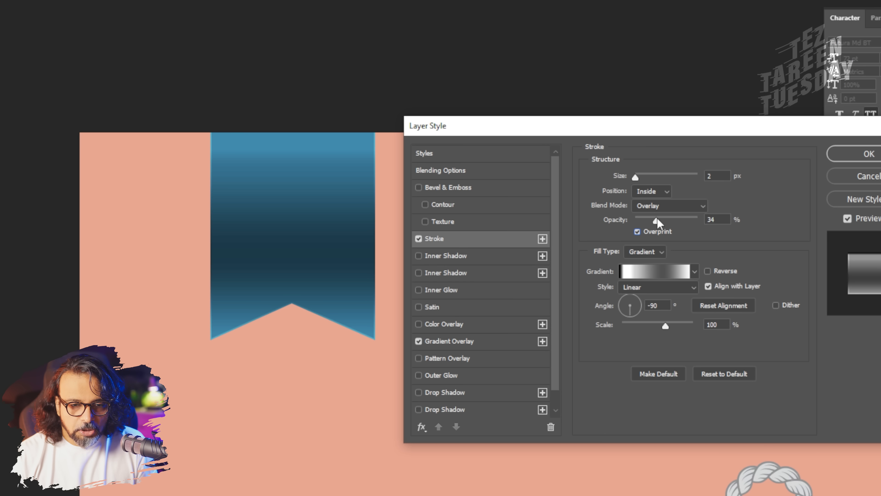
Step: Set the stroke's opacity to 75% and accept the layer style
left_click_drag(658, 218, 683, 219)
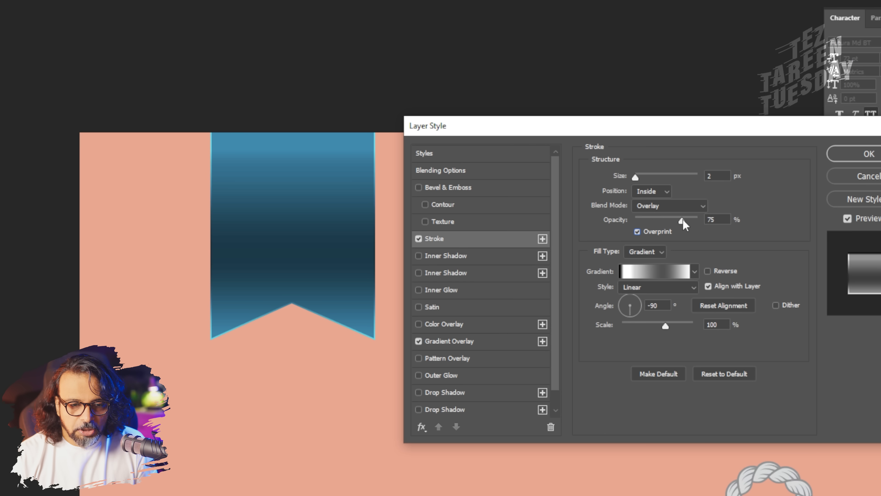
key("shift+Tab")
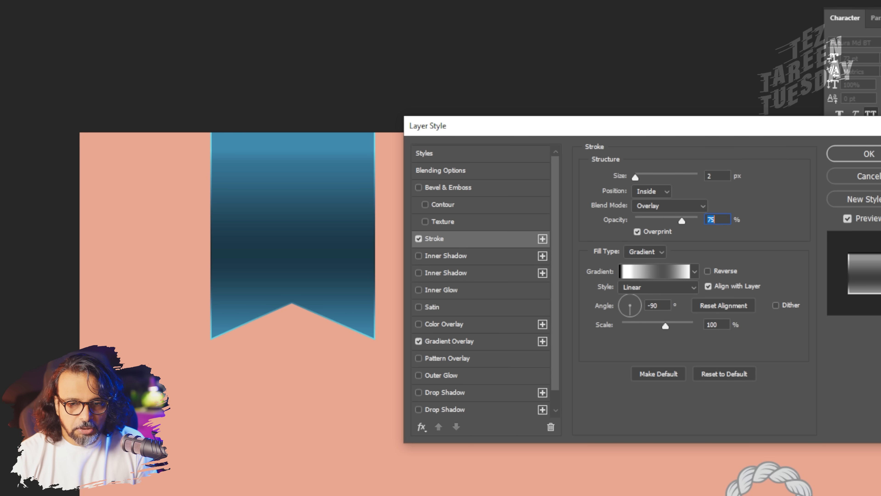
left_click(869, 155)
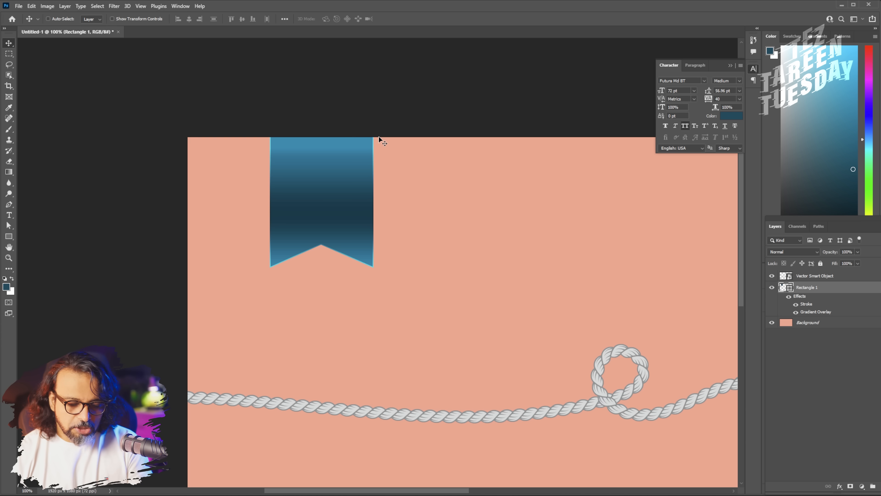
Step: Try a Drop Shadow effect on the banner layer with 9 px distance and 13 px size, and cancel it
left_click(378, 136, "ctrl")
left_click_drag(377, 135, 365, 258)
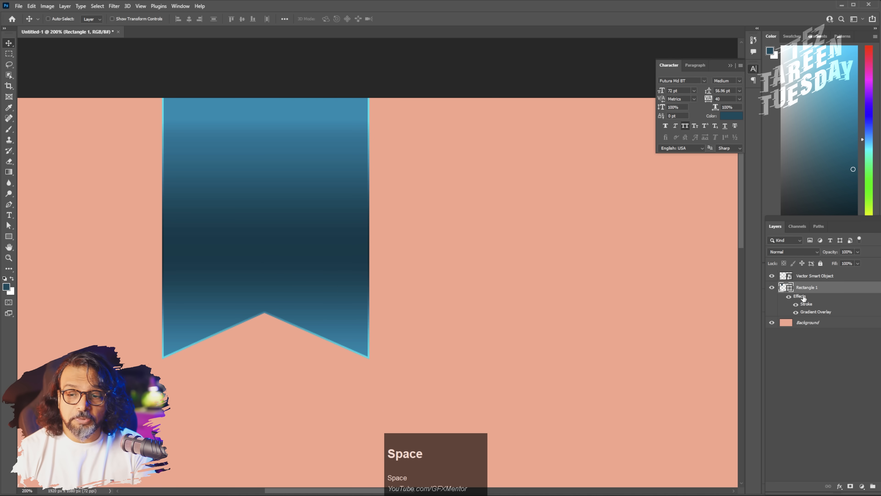
left_click(844, 290)
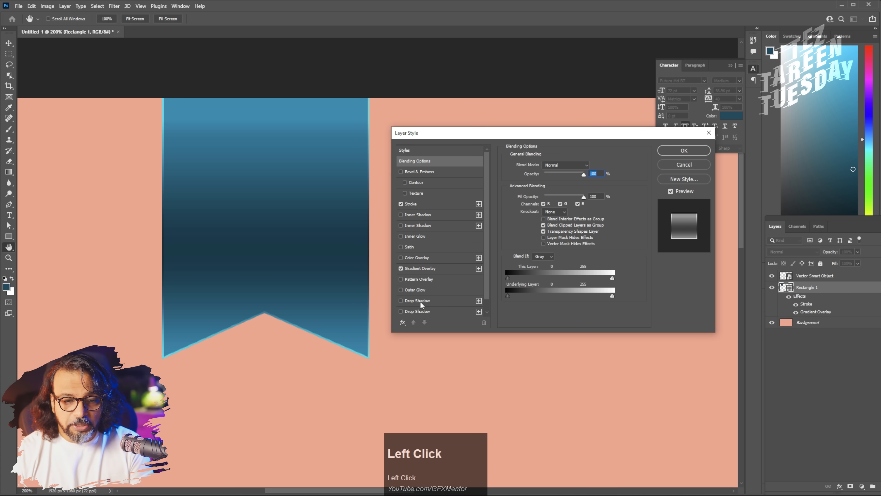
left_click(422, 301)
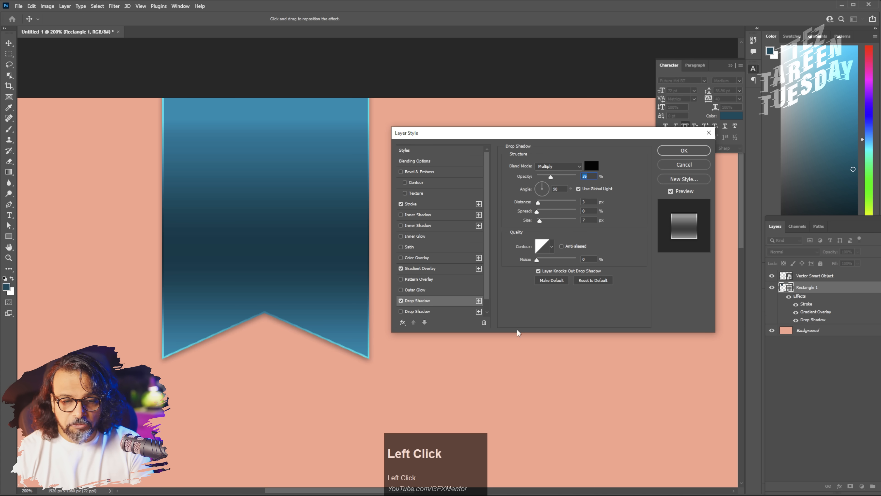
left_click_drag(546, 199, 542, 222)
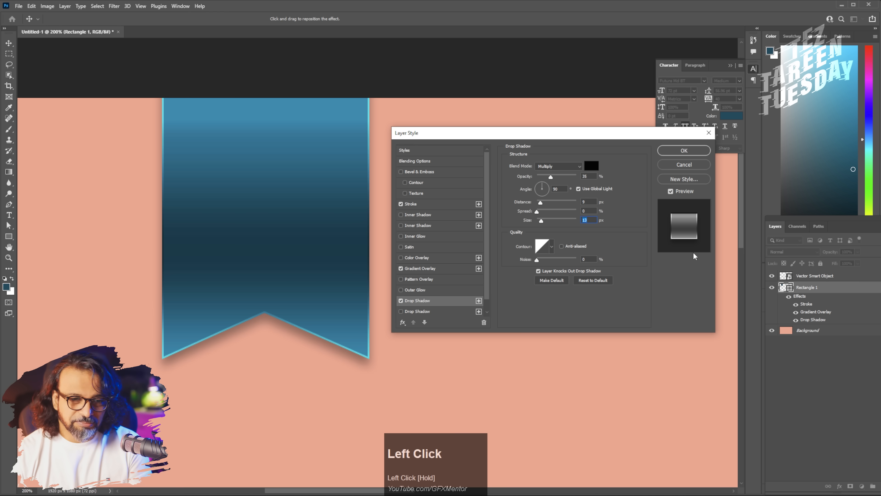
left_click(688, 166)
Step: Load the banner shape's outline as a selection and create a new layer above Rectangle 1
key("ctrl+d")
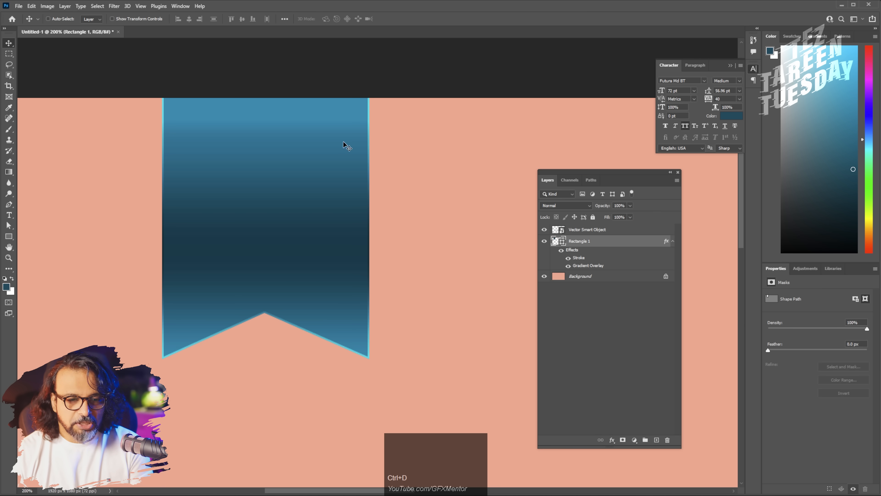
key("ctrl")
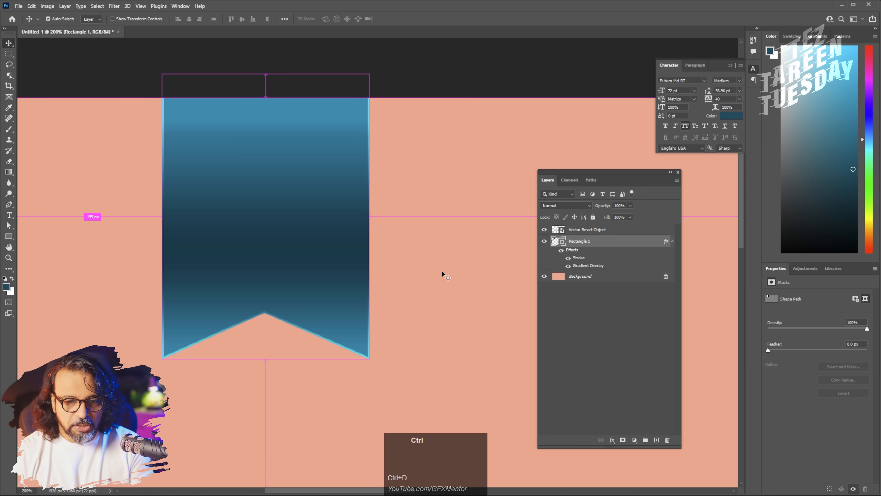
left_click(556, 241, "ctrl")
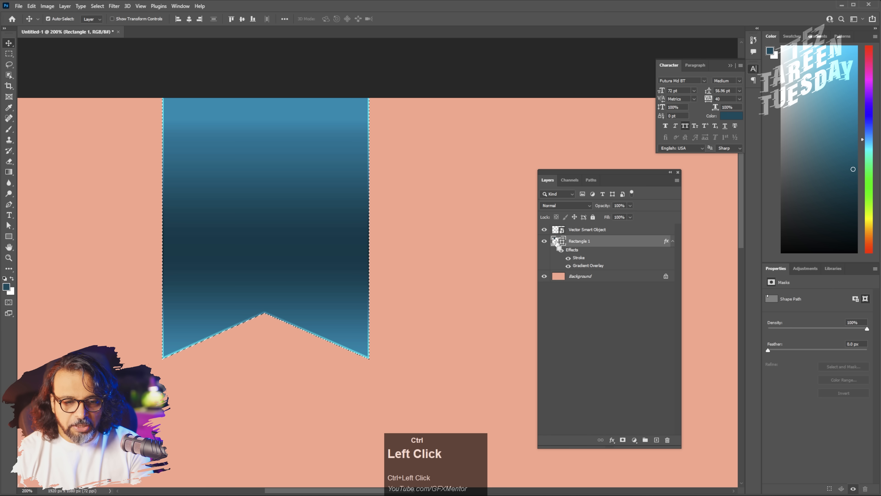
left_click(656, 440)
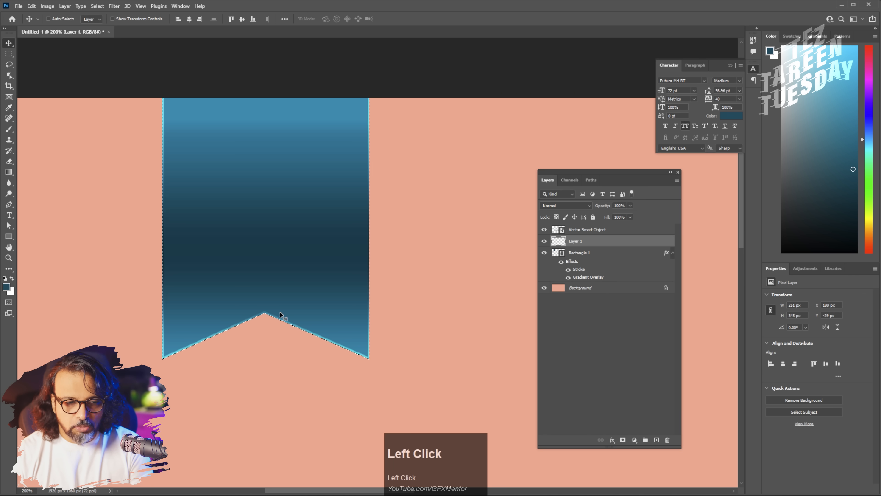
Step: Sample the salmon background as the foreground color and darken it to brown 8f6257
left_click(6, 287)
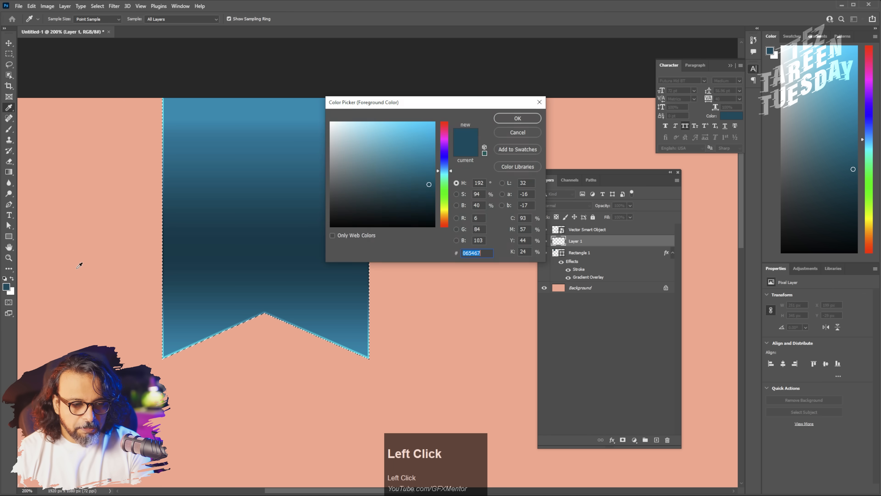
left_click(80, 257)
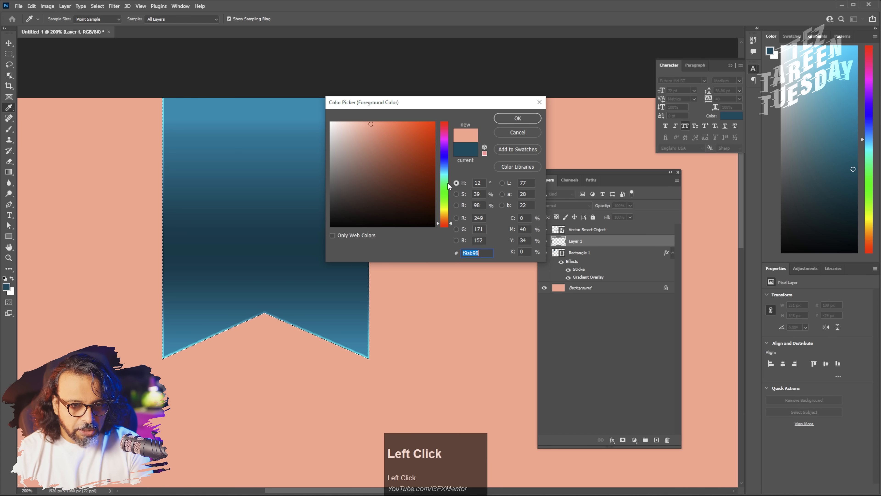
left_click(464, 206)
left_click_drag(441, 136, 445, 166)
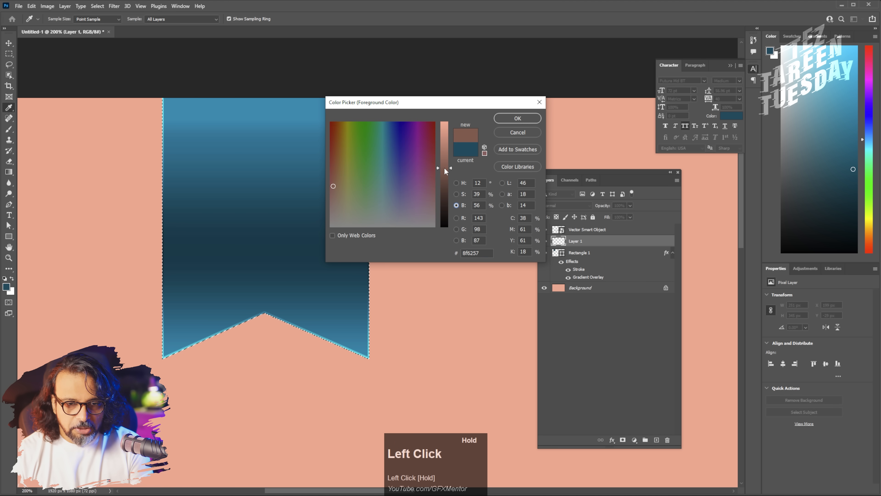
left_click(517, 118)
key("v")
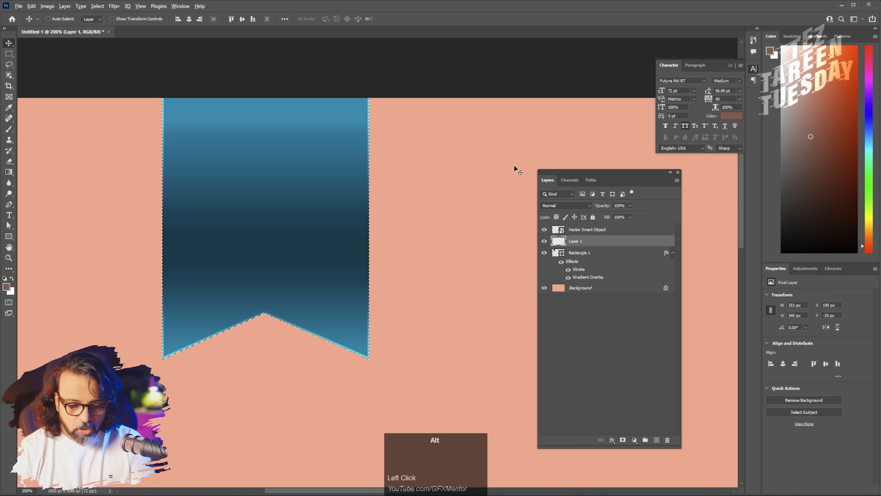
Step: Fill the selection on Layer 1 with the foreground color, deselect, and move the layer beneath Rectangle 1
key("alt+BackSpace")
key("ctrl+d")
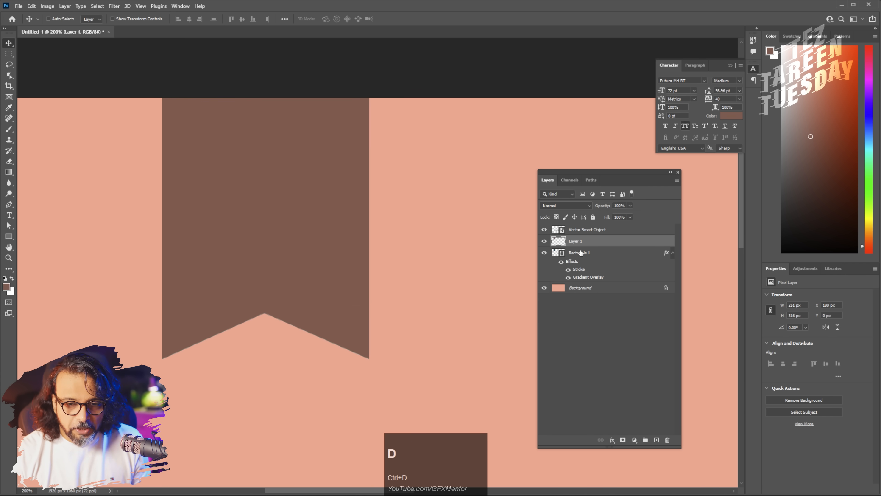
left_click_drag(587, 245, 587, 259)
left_click_drag(586, 275, 586, 283)
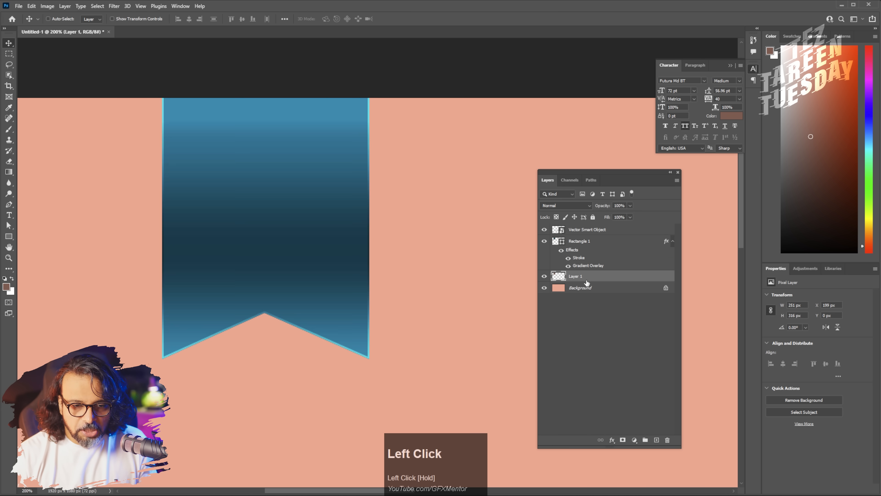
Step: Blur the brown fill on Layer 1 with a blur filter to form a soft shadow around the banner
left_click(114, 6)
mouse_move(152, 111)
left_click(237, 143)
left_click_drag(395, 239, 402, 239)
key("Return")
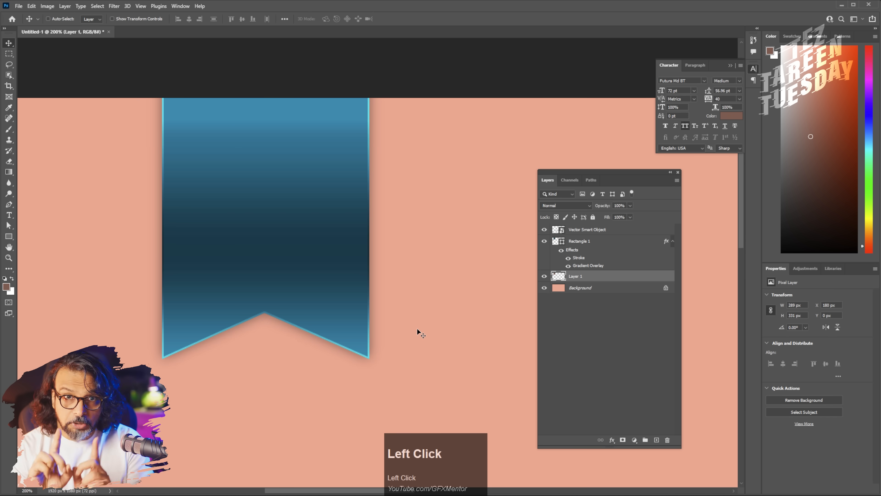
Step: Warp the banner shadow on Layer 1, pulling both side edges inward so they curve in behind the banner
key("ctrl")
key("ctrl+t")
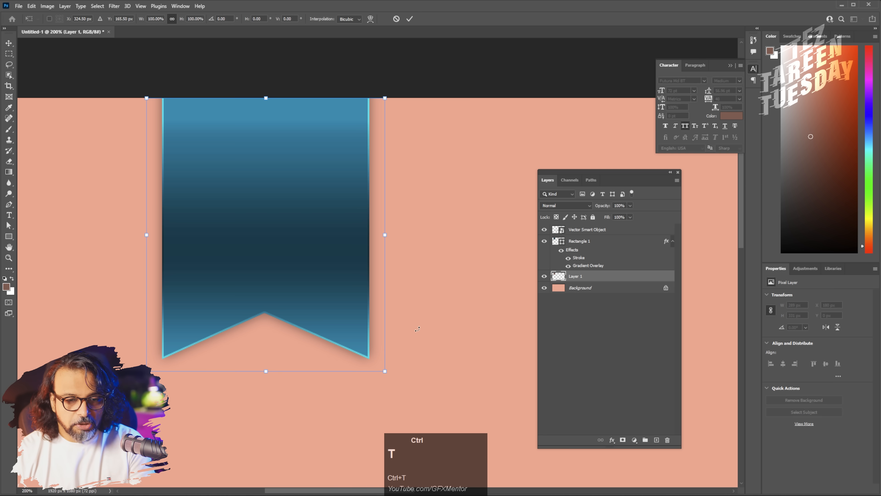
right_click(266, 219)
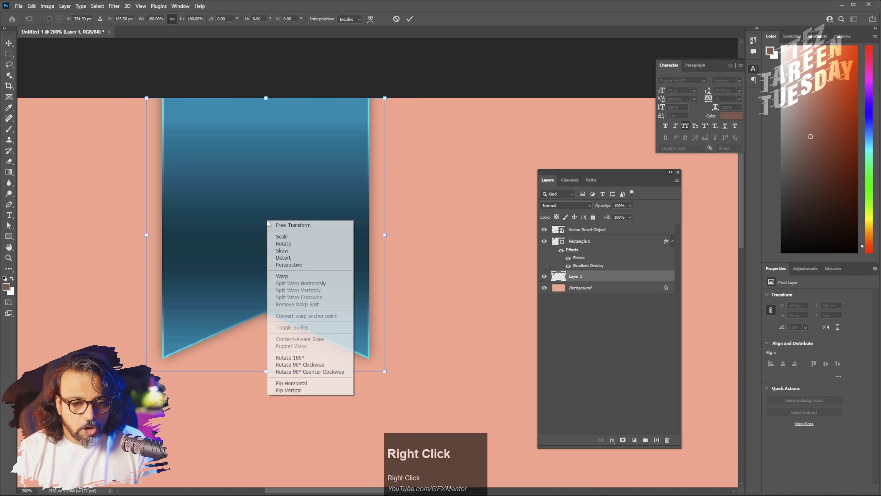
left_click(295, 276)
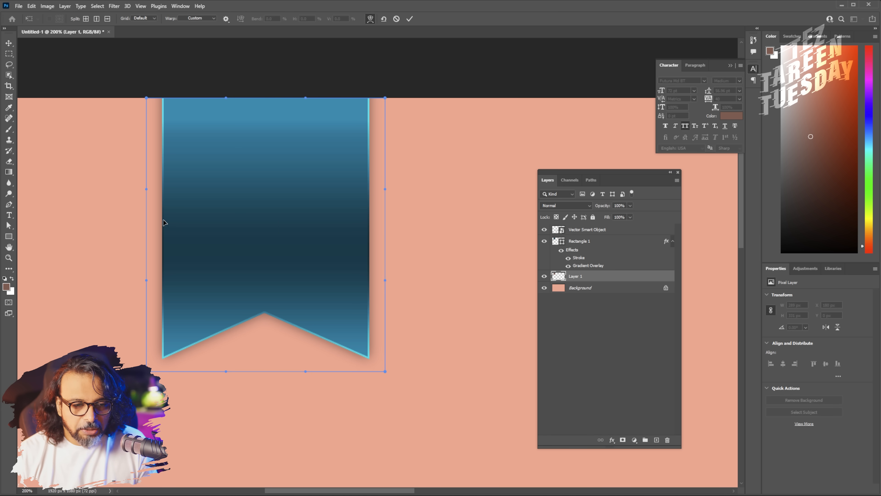
left_click_drag(147, 247, 150, 247)
left_click_drag(153, 277, 162, 278)
left_click_drag(147, 189, 152, 195)
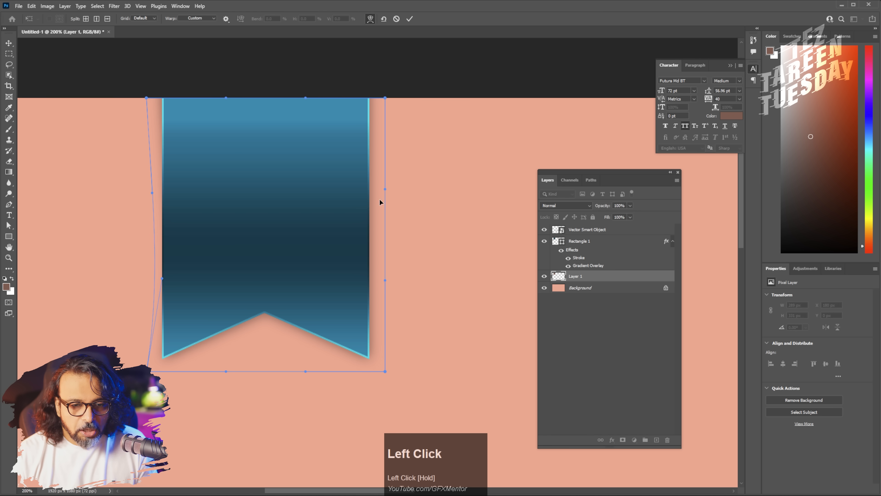
left_click_drag(384, 189, 374, 188)
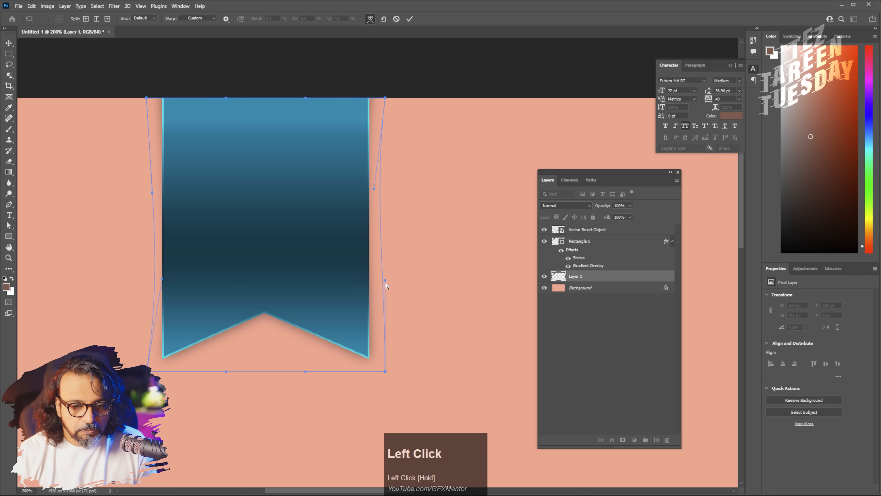
left_click_drag(385, 280, 369, 279)
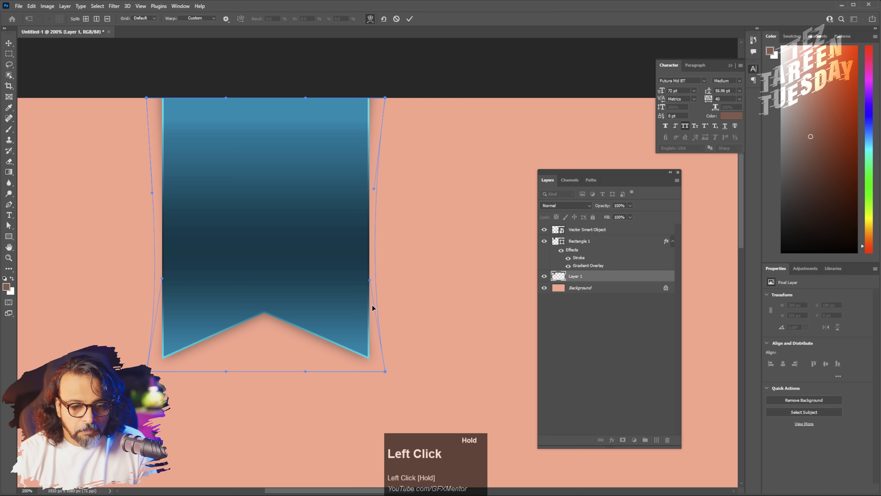
Step: Flare the shadow's lower corners outward and down, keep its upper sides close to the banner, and apply the warp
left_click_drag(385, 371, 391, 386)
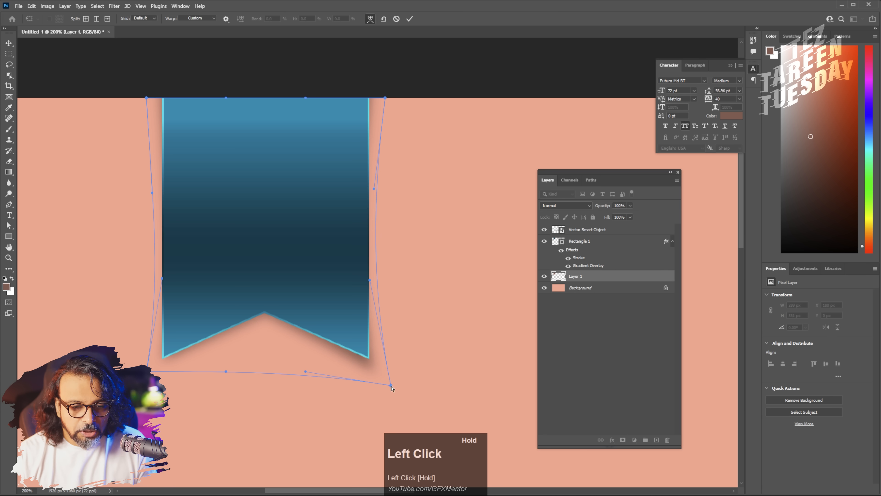
left_click_drag(146, 371, 143, 382)
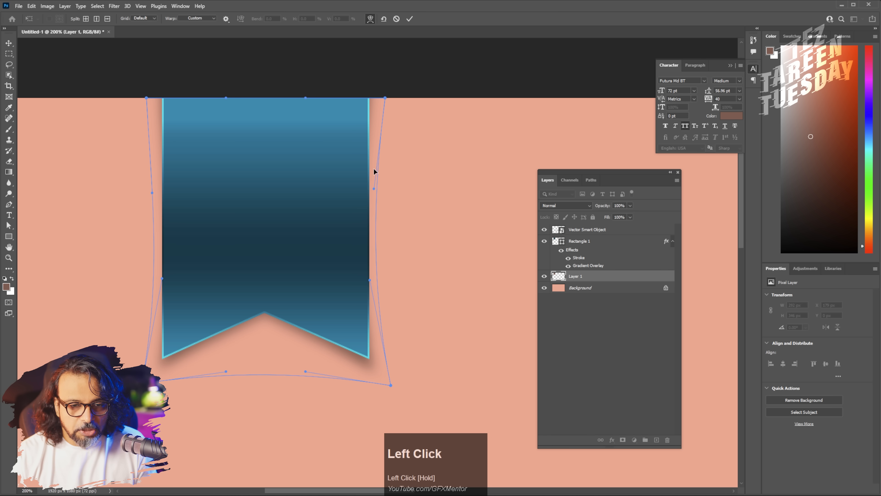
left_click_drag(374, 188, 383, 215)
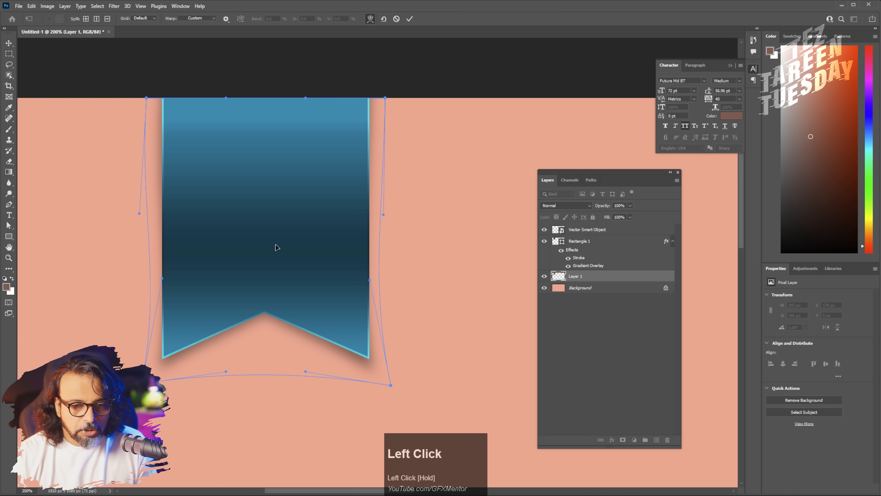
left_click_drag(367, 277, 369, 279)
left_click_drag(391, 385, 394, 389)
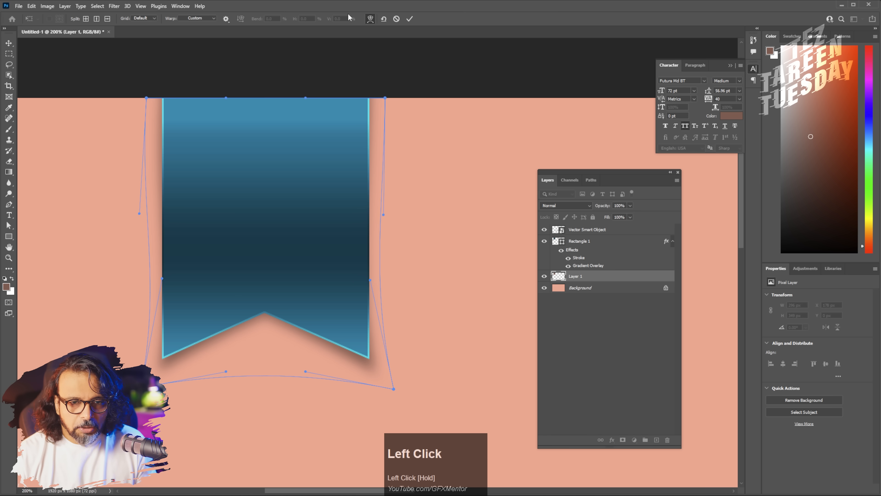
left_click(410, 19)
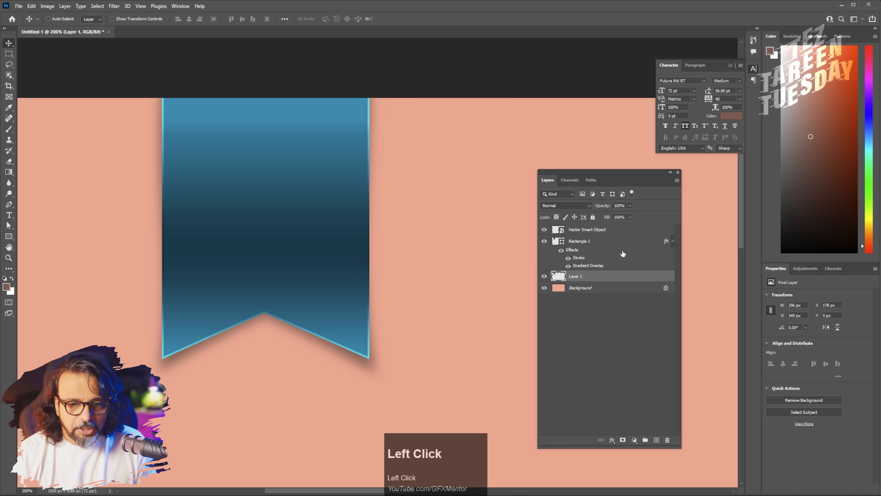
Step: Set the banner shadow layer's blend mode to Multiply and its opacity to 68%
left_click(572, 205)
left_click(555, 237)
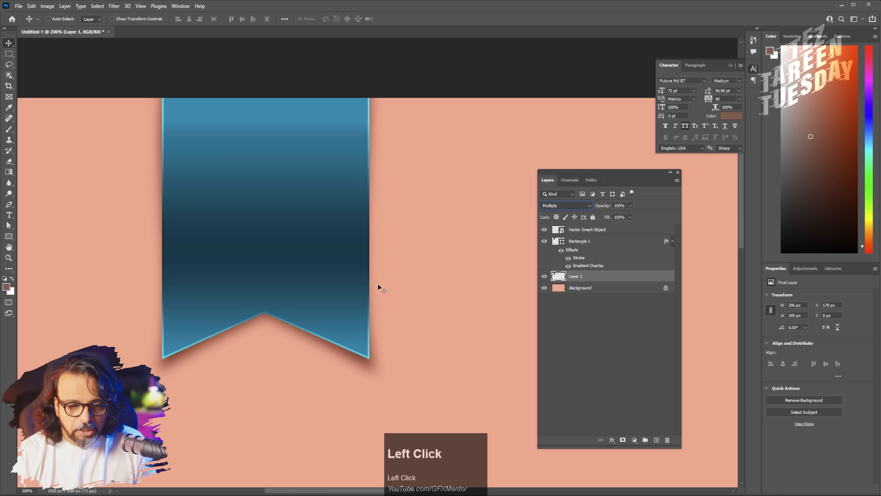
left_click(630, 206)
left_click_drag(624, 214, 618, 214)
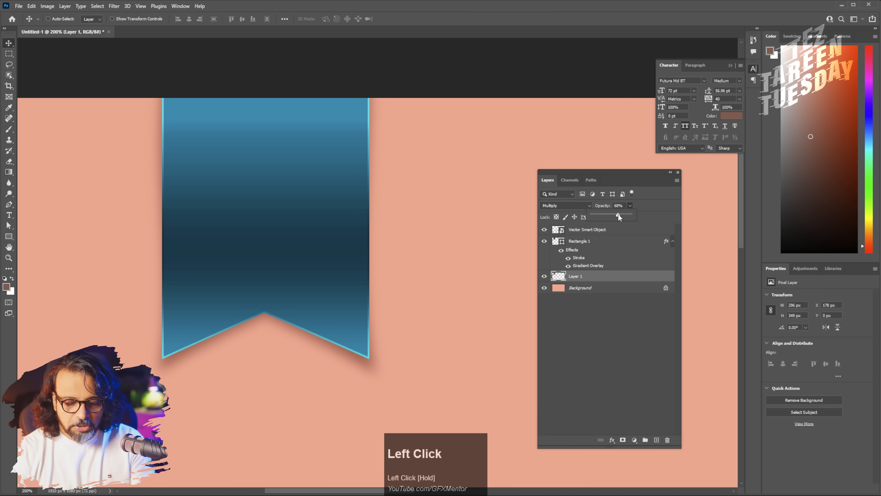
Step: Load the rope's outline as a selection, fill it with the brown foreground color on a new layer, and deselect
key("ctrl+minus")
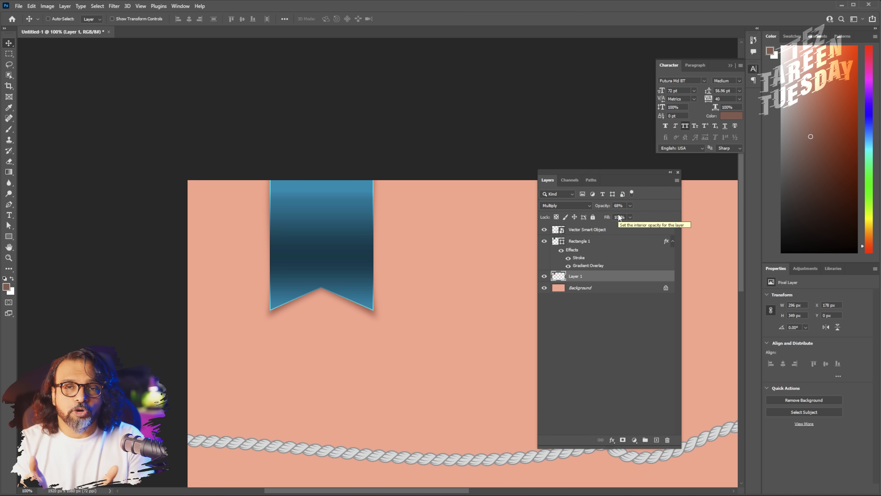
scroll(590, 236, "down", 2)
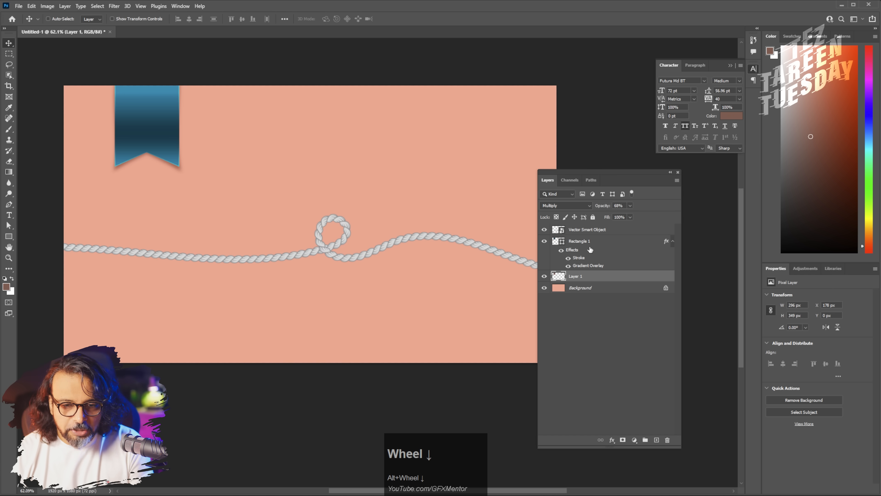
left_click(590, 230)
left_click(559, 230, "ctrl")
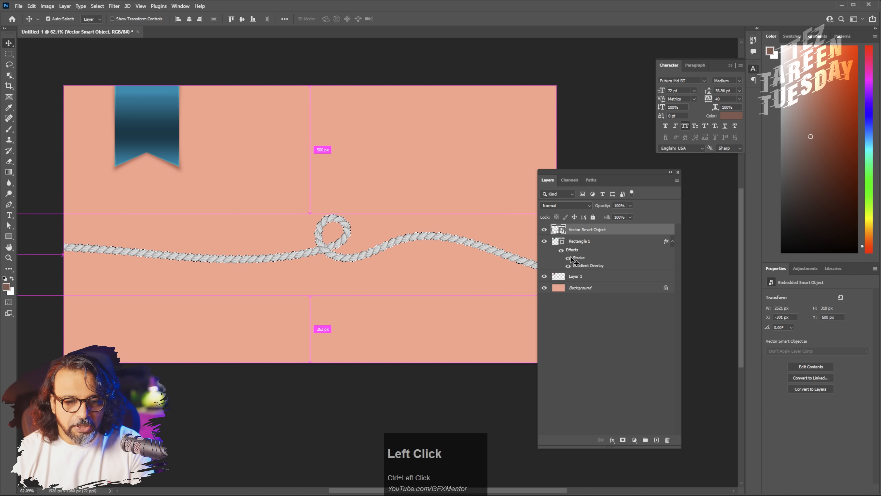
left_click(655, 432)
key("alt+BackSpace")
key("ctrl+d")
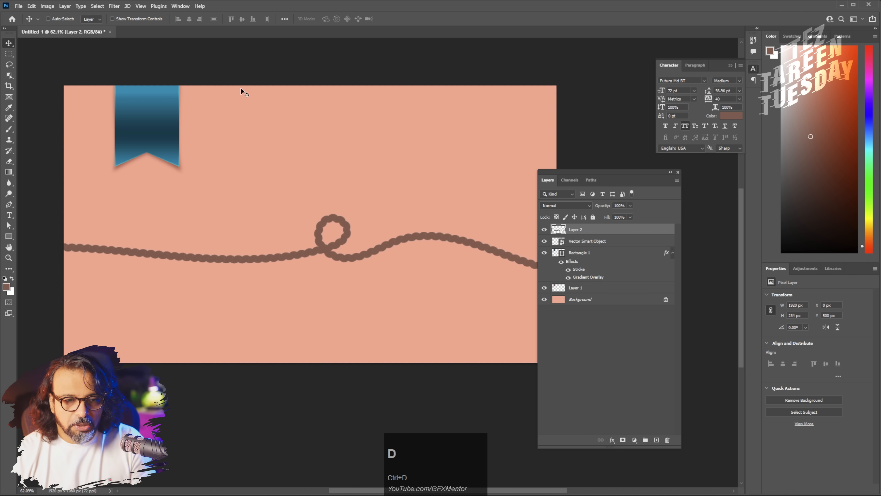
Step: Apply a Gaussian Blur of about 4.6 pixels to Layer 2 and move the layer beneath the rope
left_click_drag(114, 9, 237, 143)
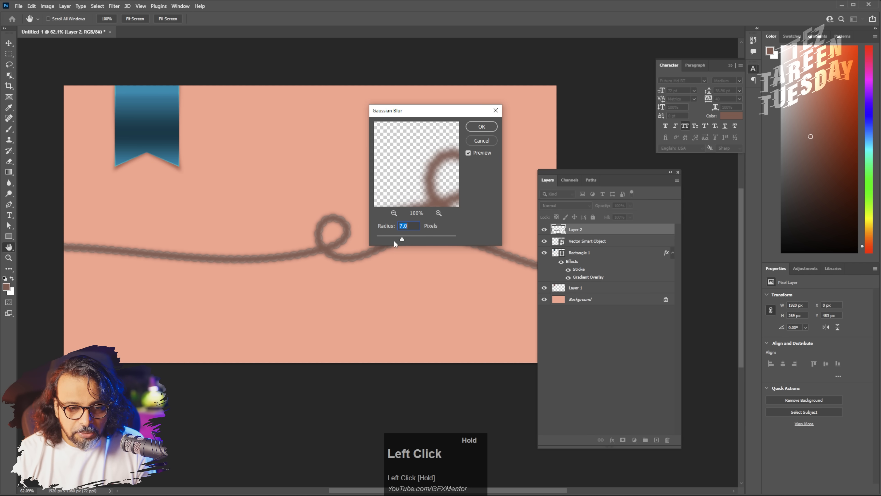
left_click_drag(396, 239, 396, 239)
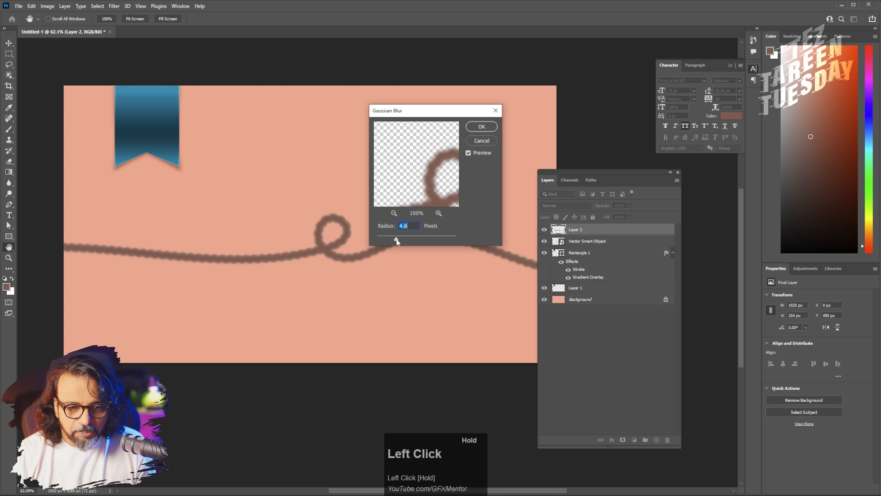
left_click(486, 128)
key("v")
left_click_drag(589, 231, 589, 246)
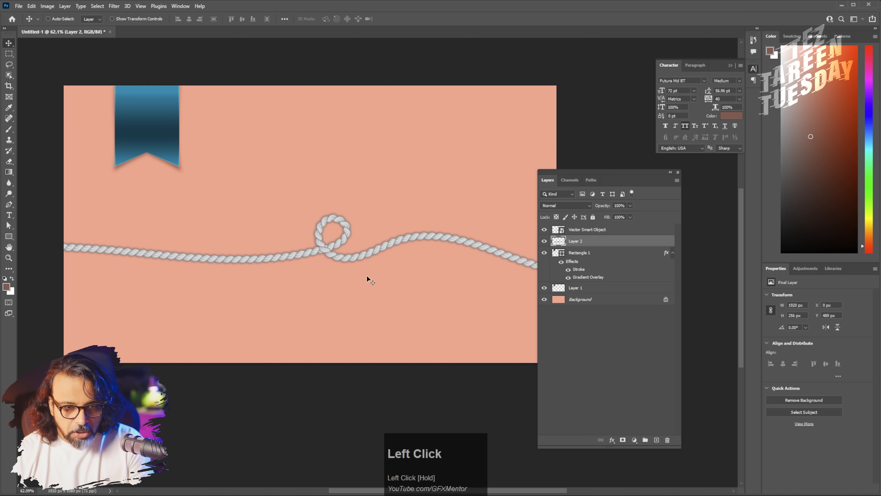
Step: Shift the rope shadow slightly downward and set its blend mode to Multiply
scroll(366, 275, "up", 2)
left_click_drag(360, 257, 360, 261)
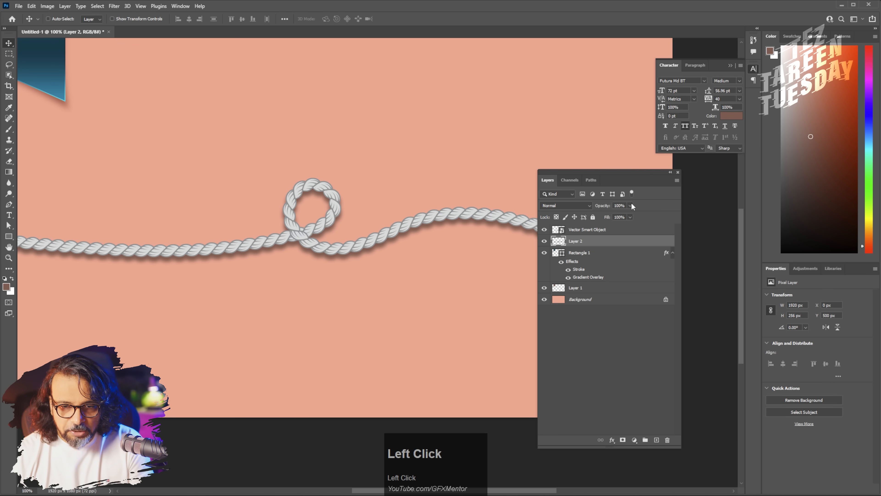
left_click(586, 204)
left_click(566, 236)
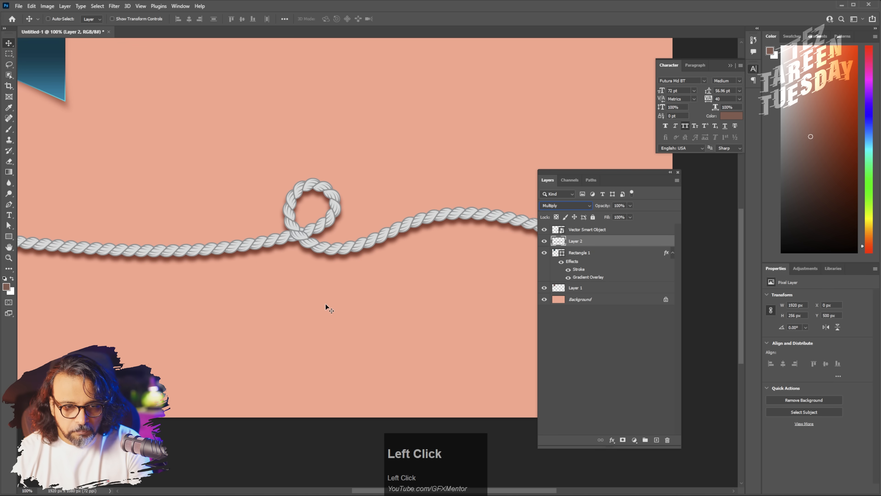
Step: Start warping the rope shadow and split the warp vertically at the hump's crest and just right of the loop
scroll(337, 263, "down", 1)
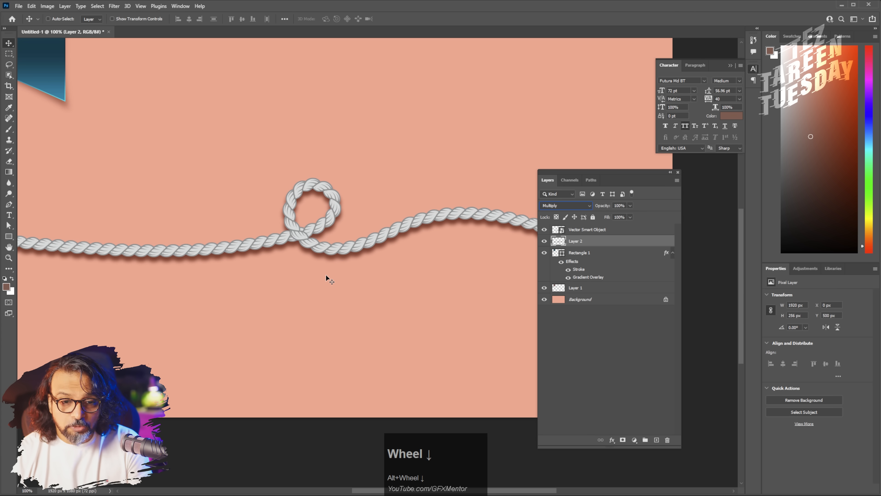
key("ctrl+t")
scroll(331, 264, "down", 3)
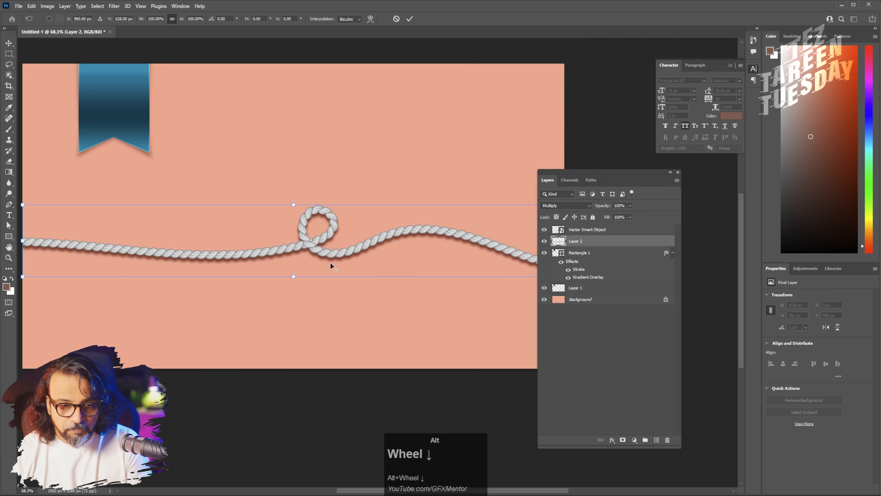
right_click(329, 223)
left_click(359, 279)
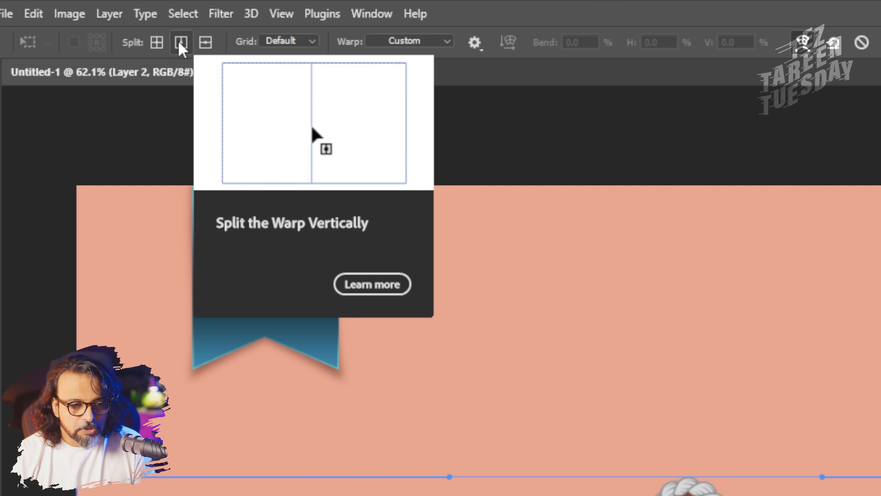
left_click(181, 48)
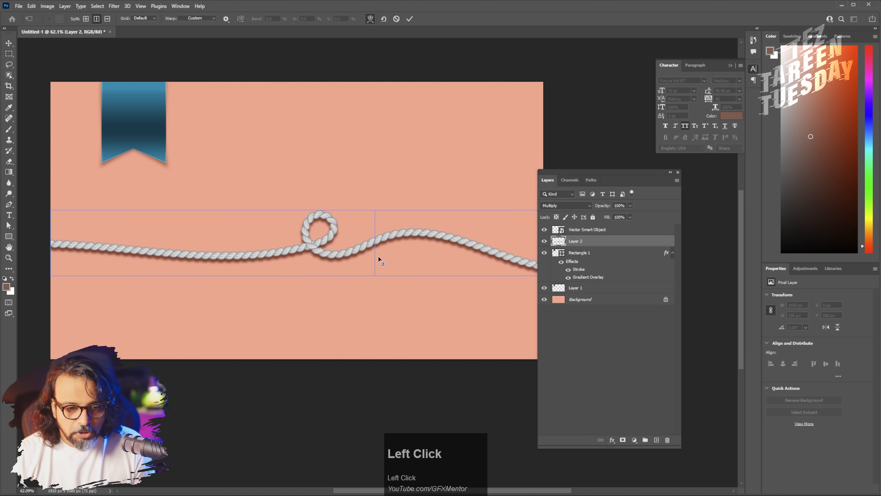
left_click(416, 238)
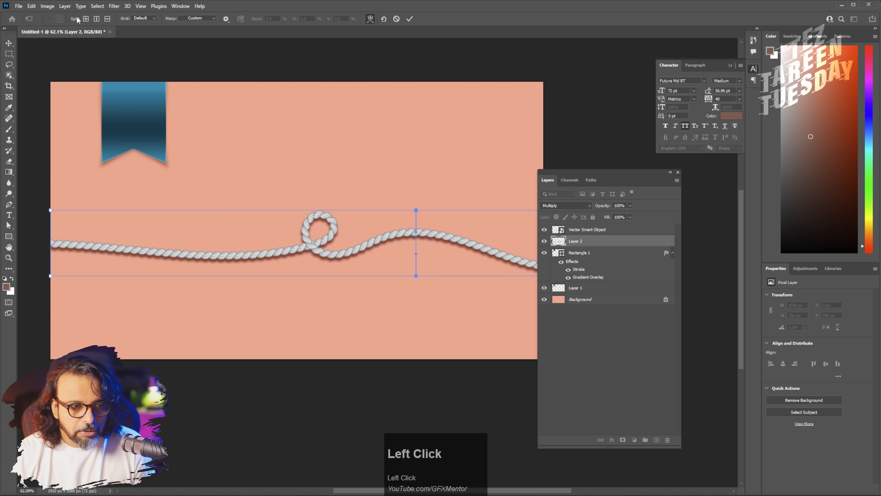
left_click(96, 19)
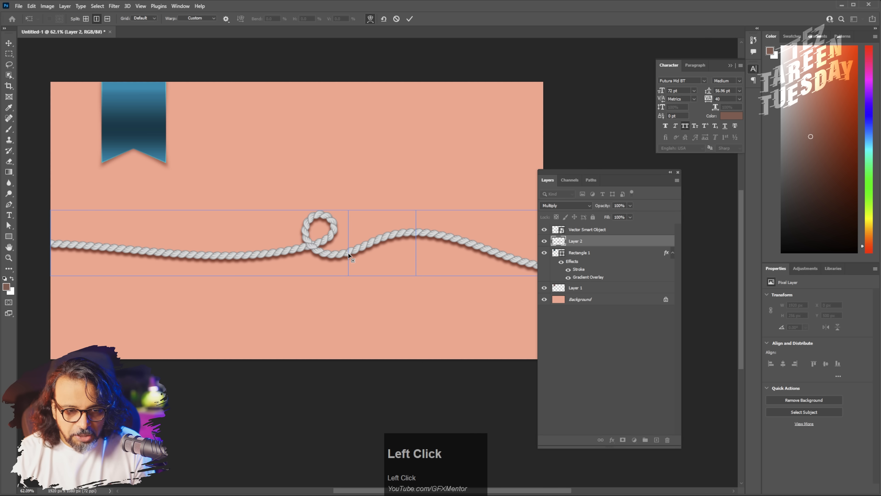
left_click(348, 252)
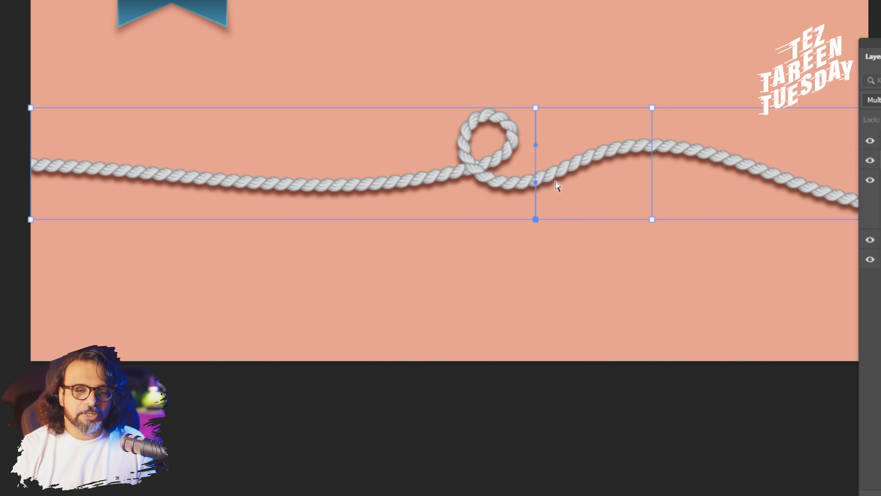
Step: Warp the rope shadow so it falls lower beneath the hump and shifts down inside the loop
left_click(651, 153)
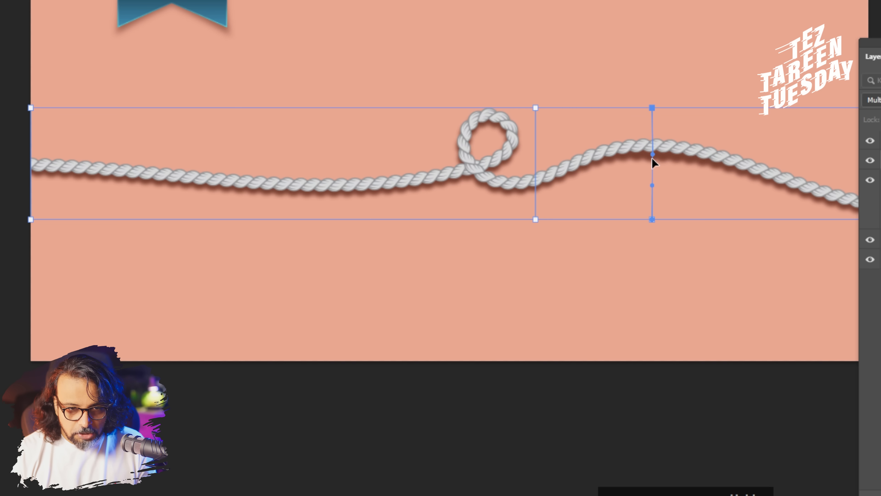
left_click(670, 189)
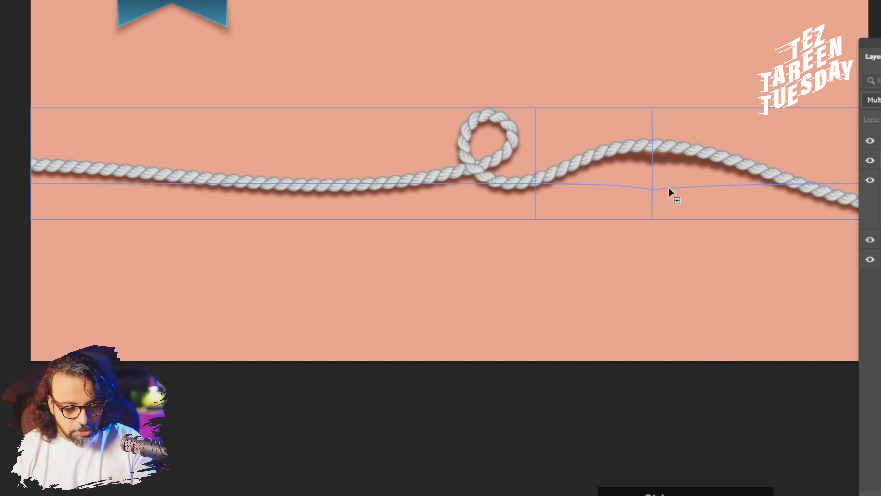
left_click_drag(642, 171, 605, 186)
left_click_drag(506, 203, 506, 196)
left_click(652, 116)
left_click_drag(653, 116, 655, 128)
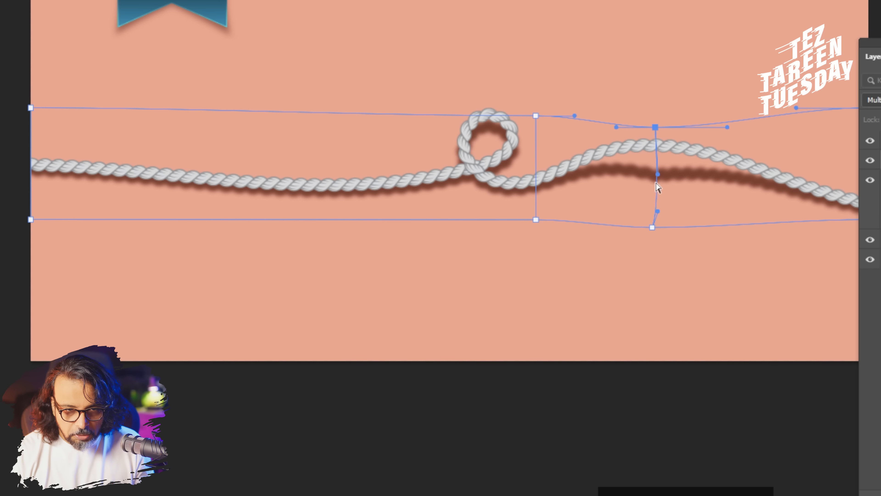
left_click_drag(658, 177, 656, 156)
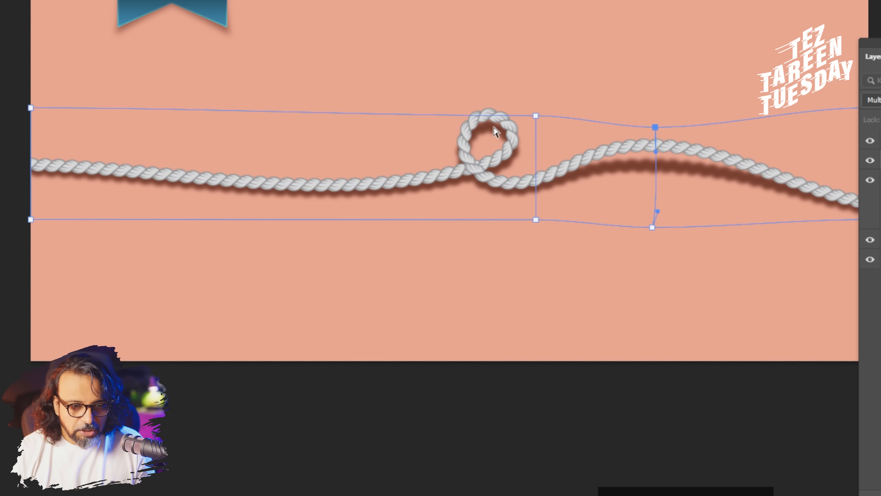
left_click_drag(489, 133, 483, 133)
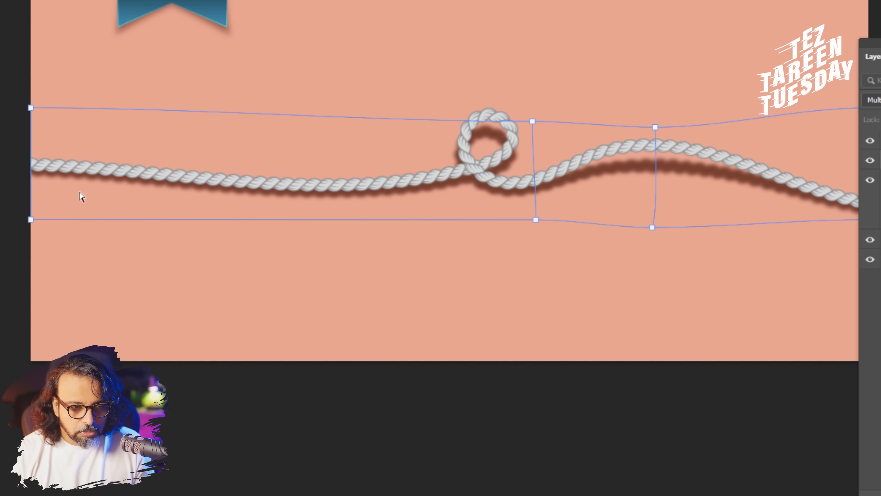
Step: Pull the left end of the rope shadow down away from the rope, fine-tune the curve, and apply the warp
left_click_drag(56, 191, 57, 210)
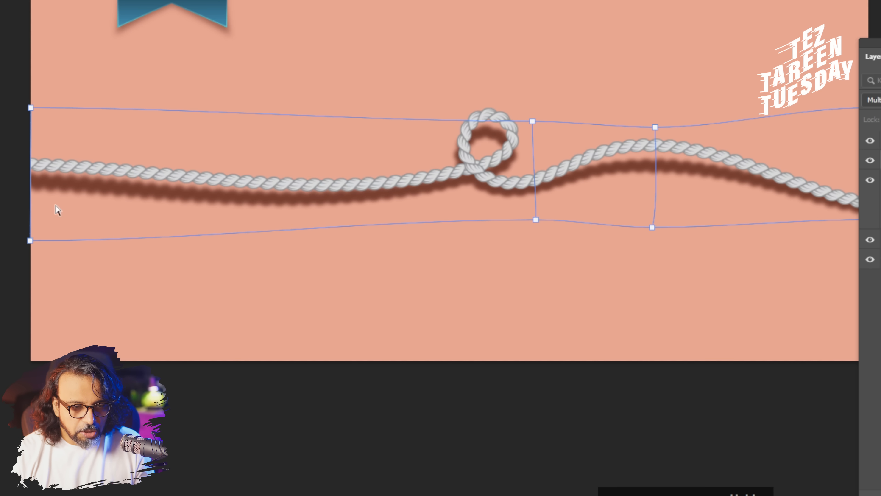
left_click_drag(254, 202, 257, 198)
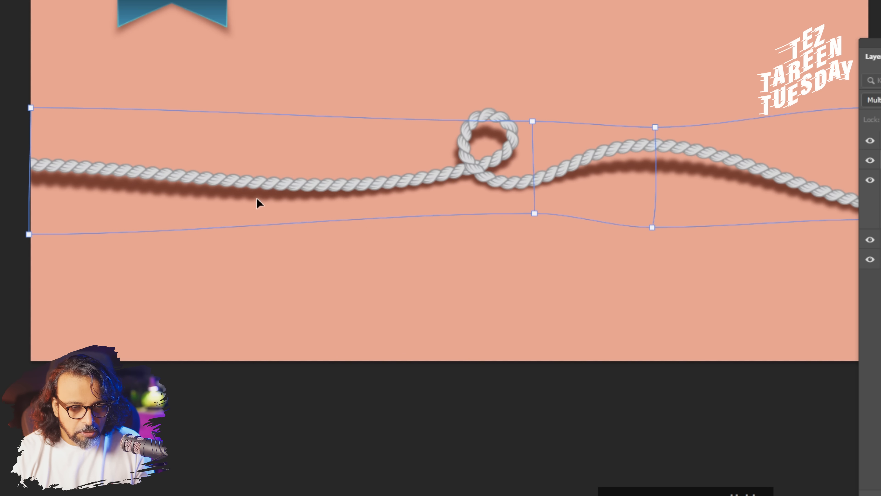
left_click_drag(80, 197, 78, 201)
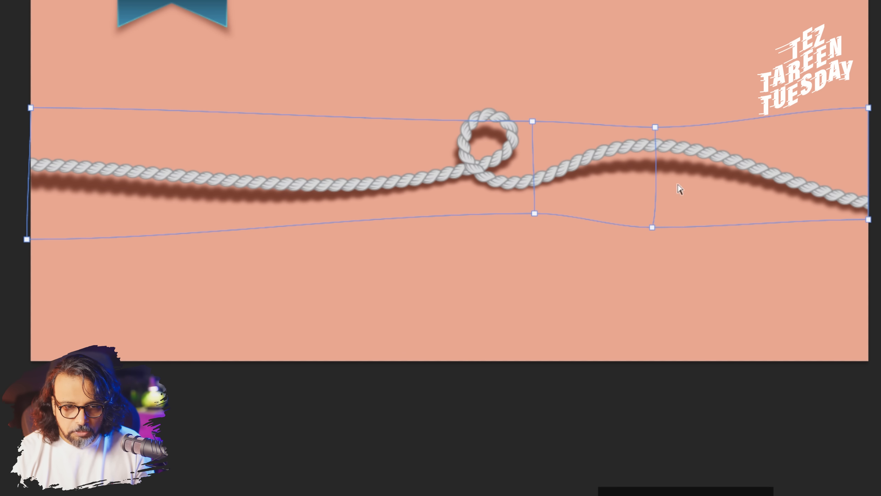
left_click(656, 184)
left_click_drag(657, 179, 653, 178)
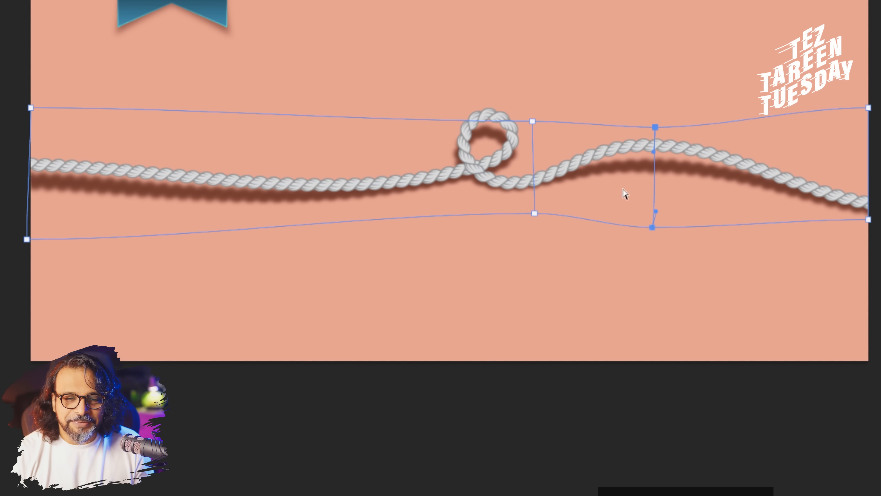
mouse_move(28, 202)
left_mouse_down()
mouse_move(42, 201)
mouse_move(27, 204)
left_mouse_up()
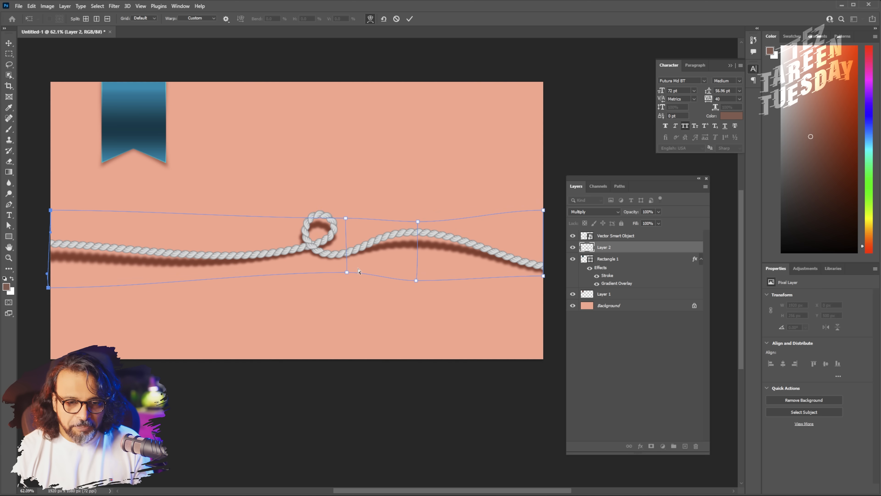
left_click(409, 20)
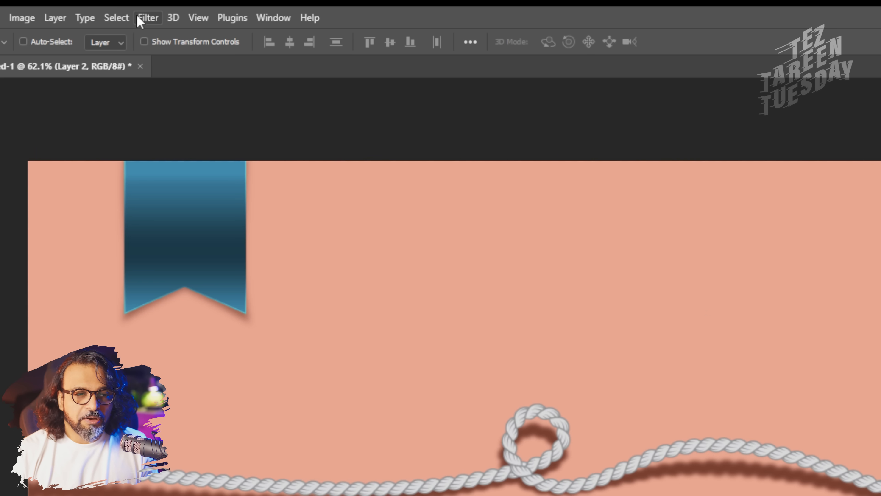
Step: Start a Field Blur on the rope shadow with a blur of about 18 under the hump and almost none at the rope's right end
left_click(114, 7)
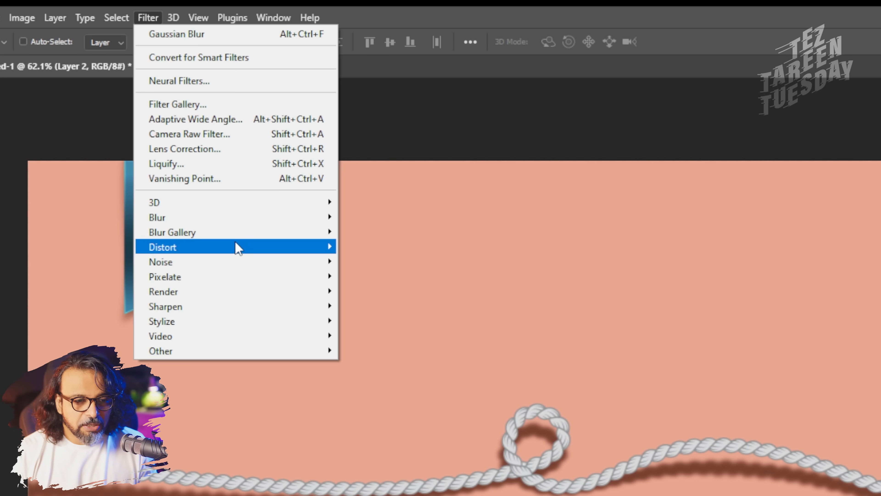
mouse_move(236, 233)
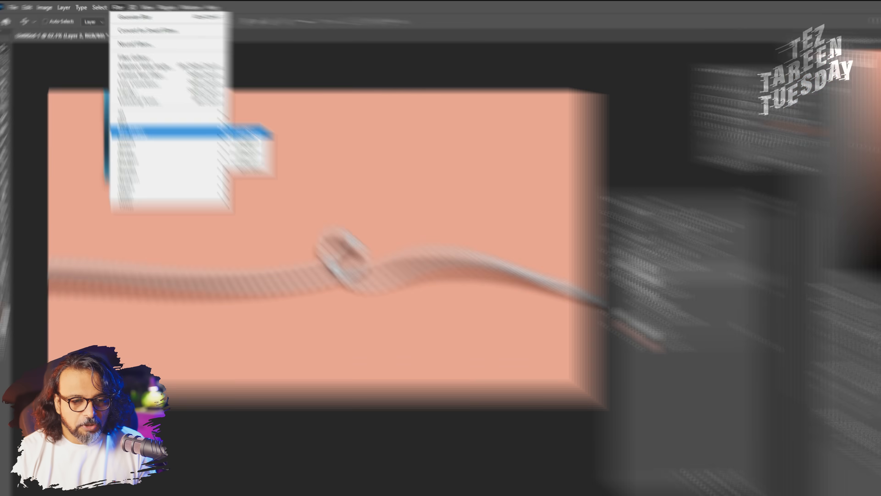
left_click(391, 231)
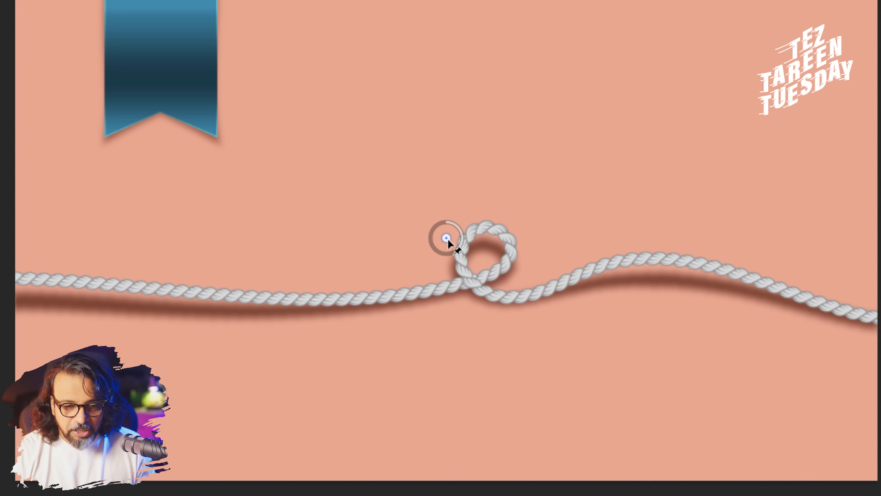
left_click_drag(391, 263, 468, 291)
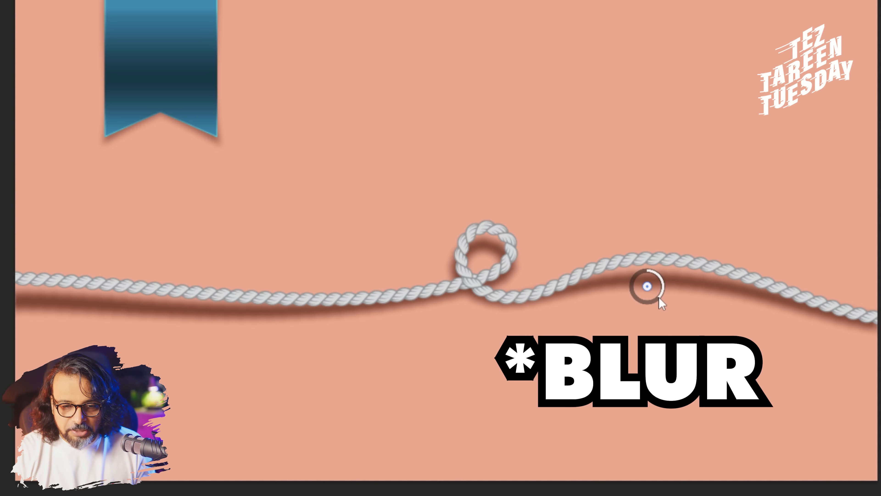
left_click_drag(658, 298, 652, 307)
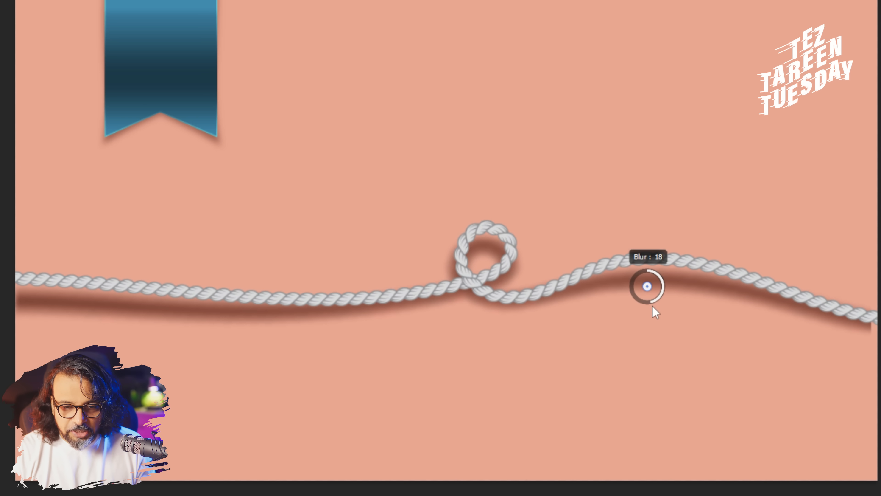
left_click(836, 320)
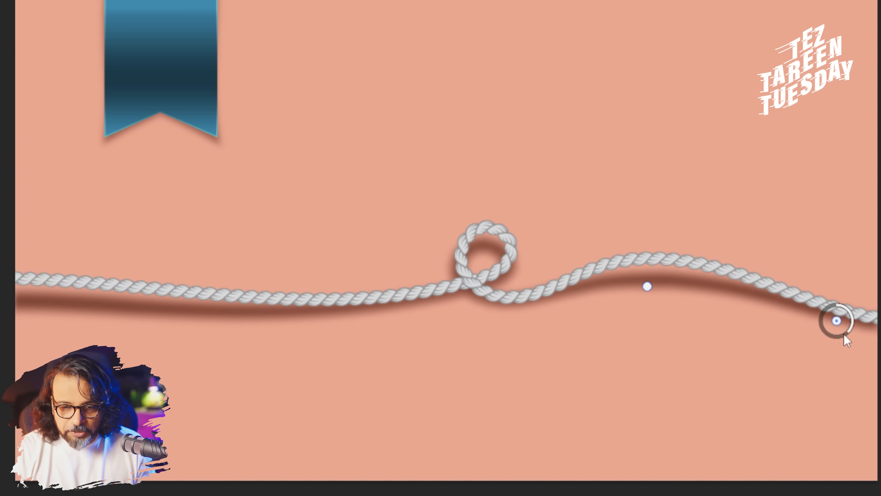
left_click_drag(849, 333, 850, 314)
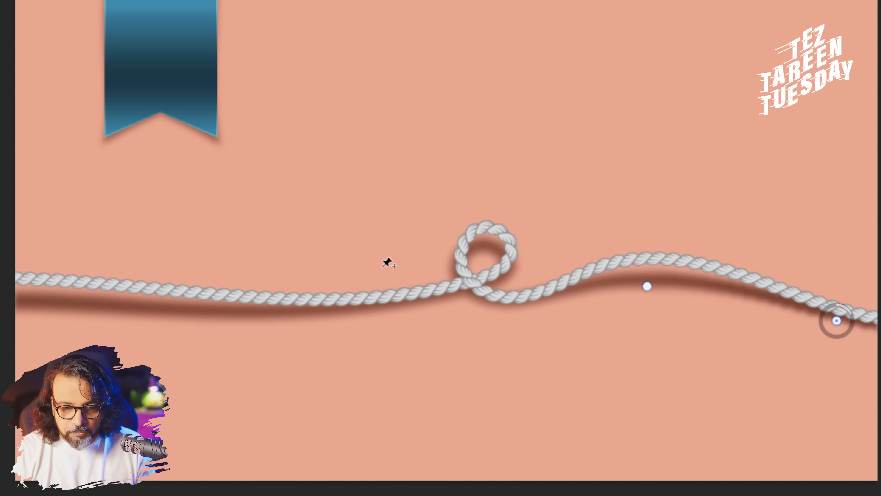
Step: Add Field Blur pins just below the loop and inside it, setting the inner pin's blur to about 17
left_click(499, 308)
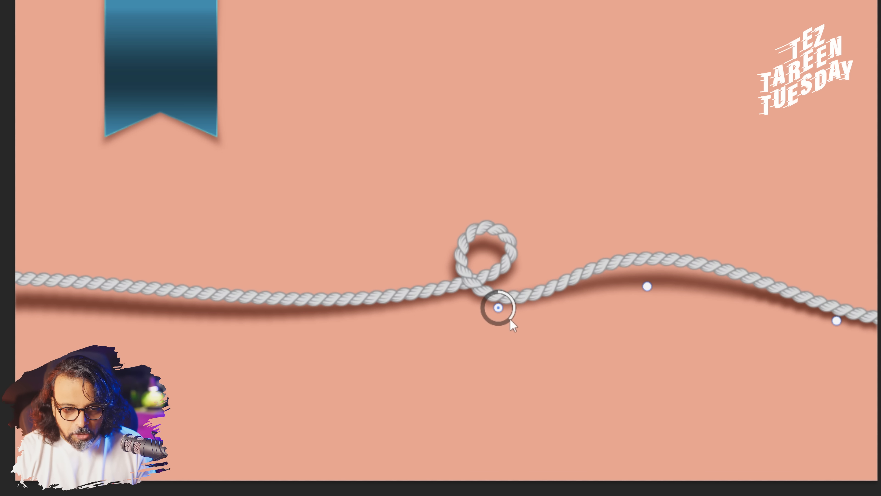
left_click(486, 242)
mouse_move(498, 254)
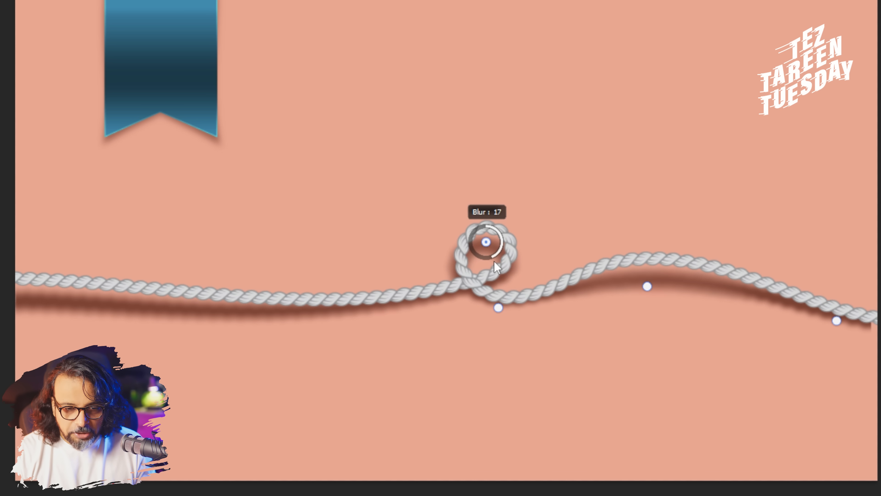
Step: Add Field Blur pins along the rope's left part, with a blur of about 18 near the left end and less near the middle
left_click(112, 299)
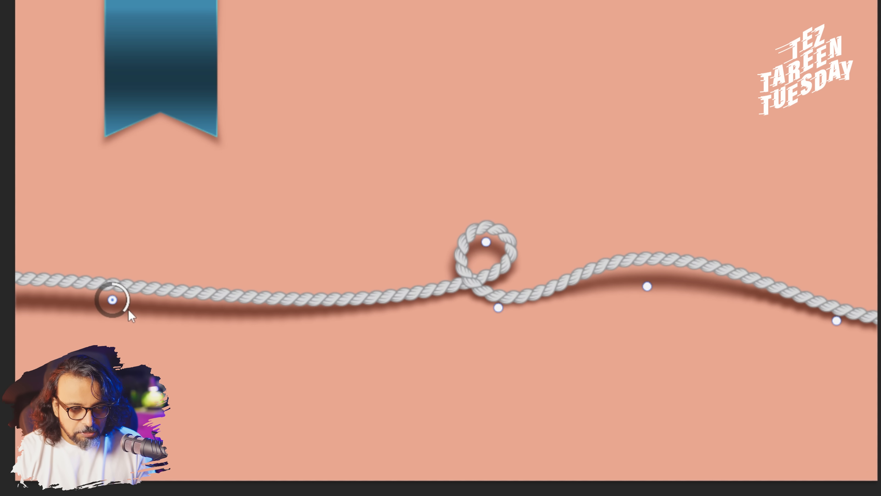
left_click_drag(124, 311, 111, 321)
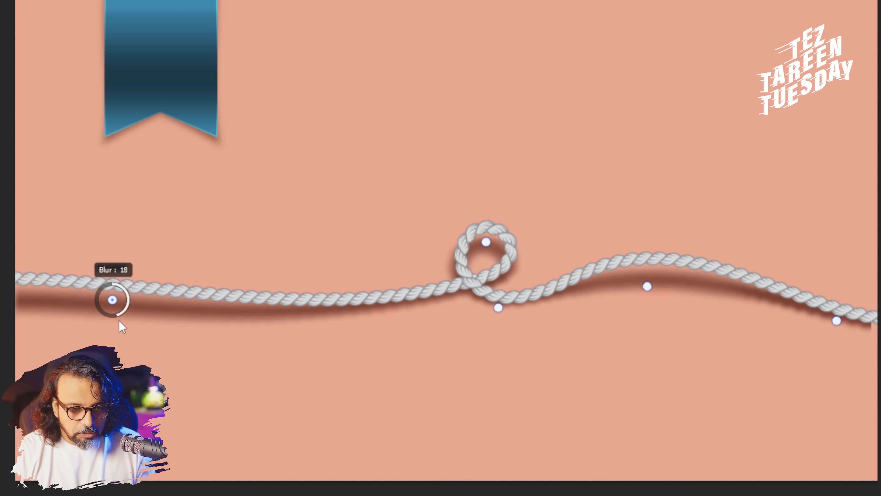
left_click(346, 307)
left_click_drag(358, 320, 361, 301)
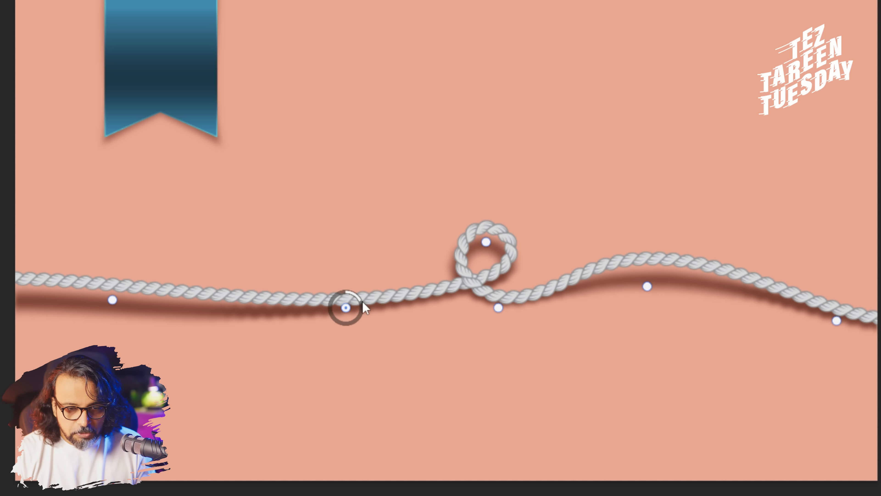
Step: Readjust the blur amount of the pin under the hump and apply the Field Blur
left_click(646, 286)
mouse_move(653, 303)
left_mouse_down()
mouse_move(642, 306)
mouse_move(654, 316)
left_mouse_up()
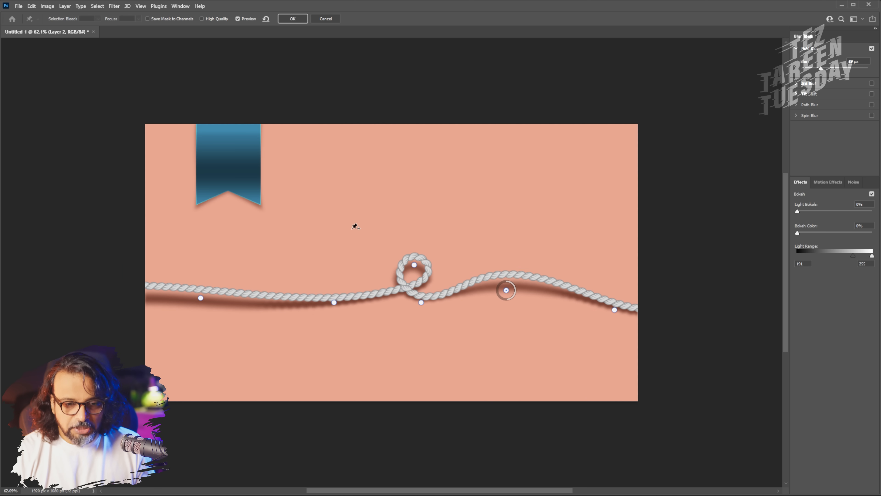
left_click(292, 20)
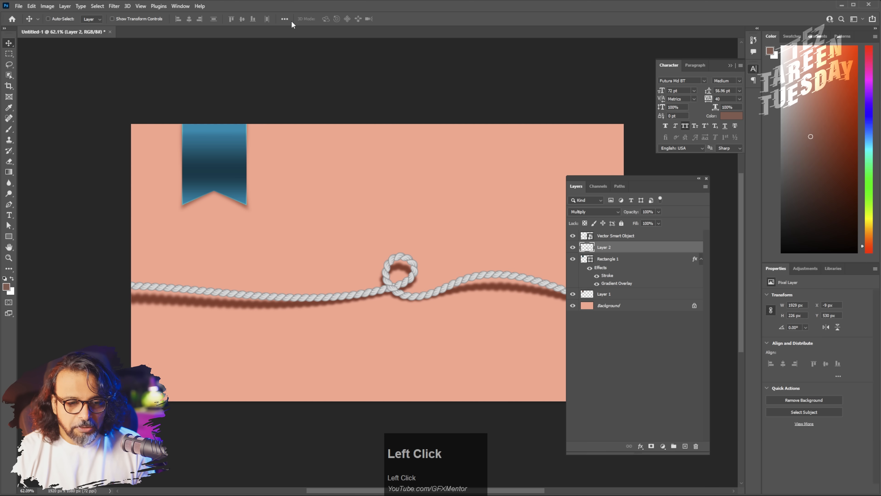
Step: Lower the rope shadow layer's opacity to 68% and toggle the panels to view the artwork
left_click(659, 210)
left_click_drag(660, 222, 647, 220)
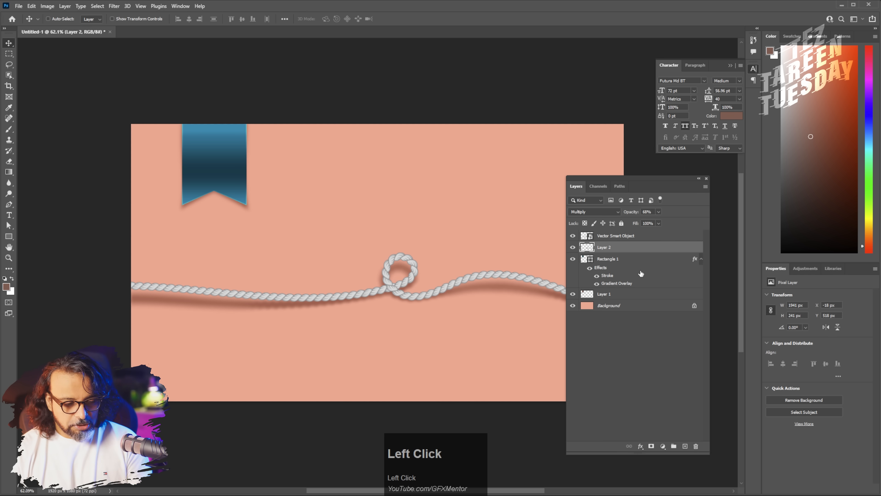
key("Tab")
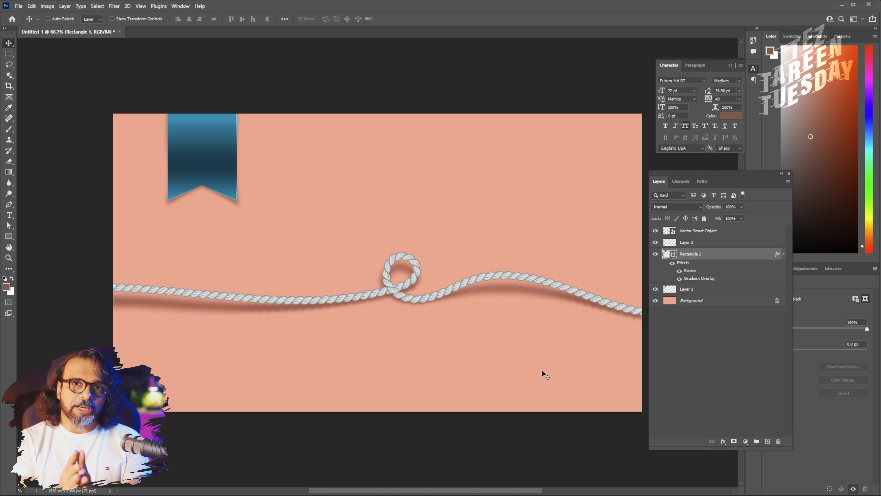